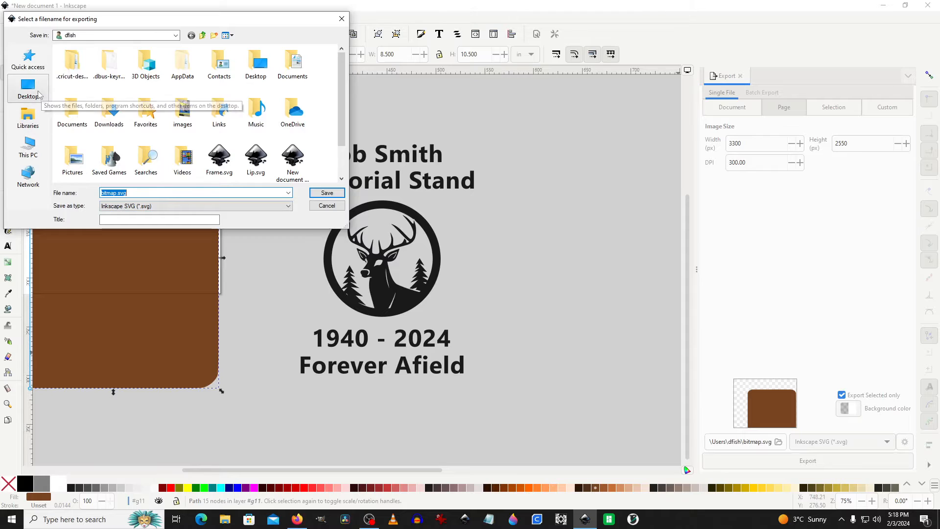
Step: Export the selected brown rounded plate as Back in Inkscape SVG format to the AAAA Sign folder on the Desktop
click(30, 90)
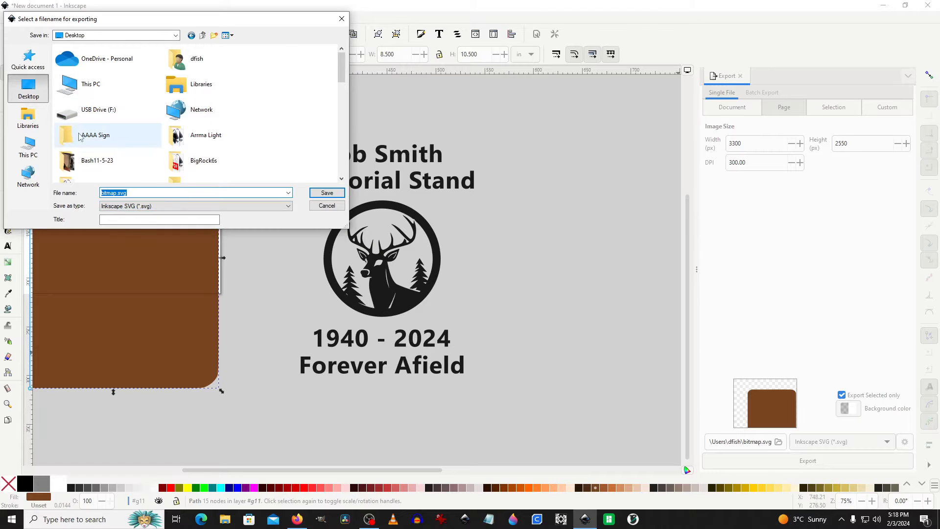
double_click(96, 135)
click(138, 192)
double_click(138, 192)
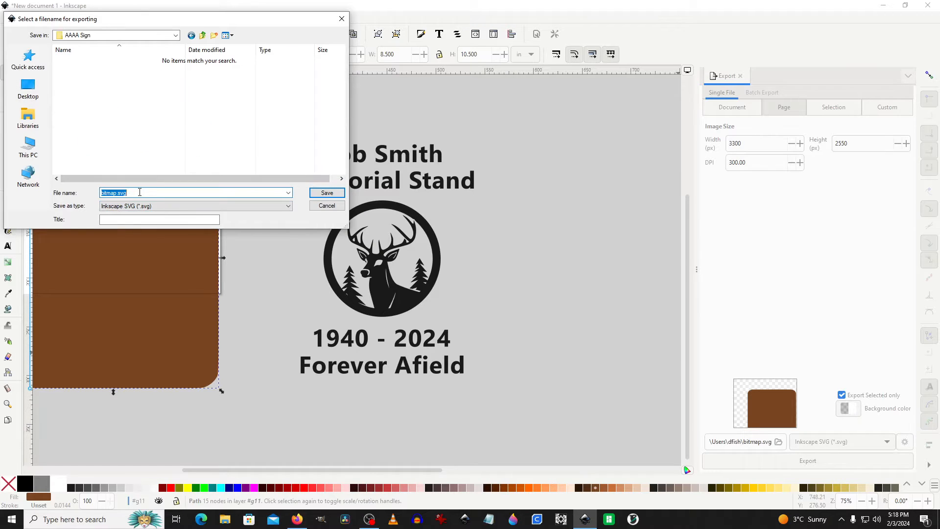
text(Back)
click(327, 193)
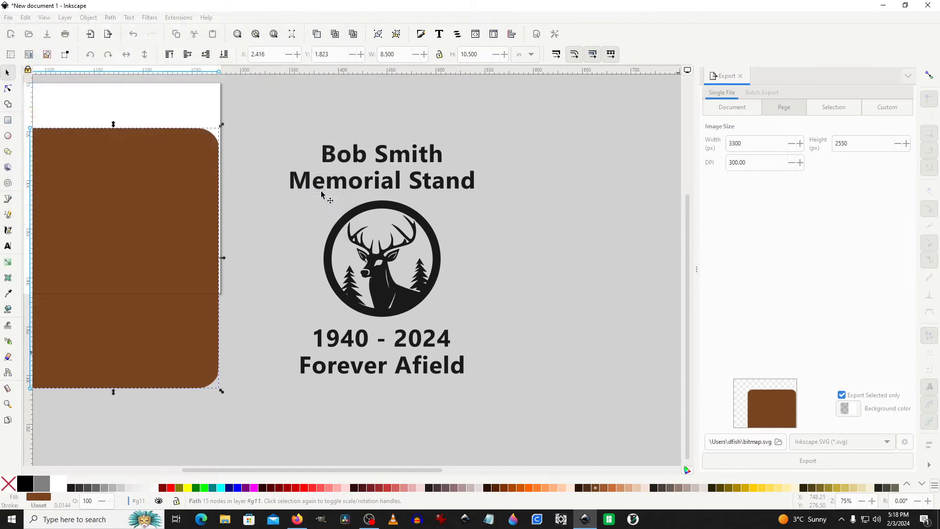
Step: Export the memorial lettering and deer emblem group as Text in SVG format to the AAAA Sign folder, and deselect it
click(378, 186)
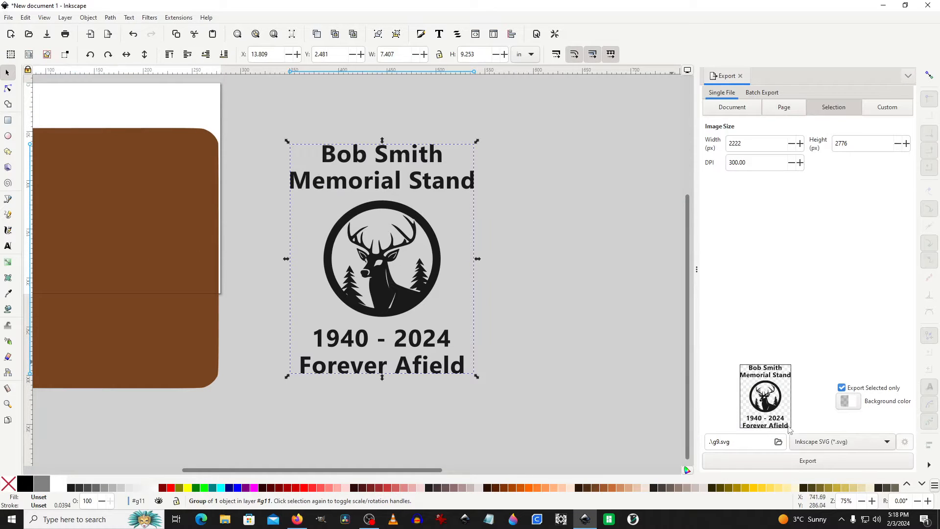
click(779, 441)
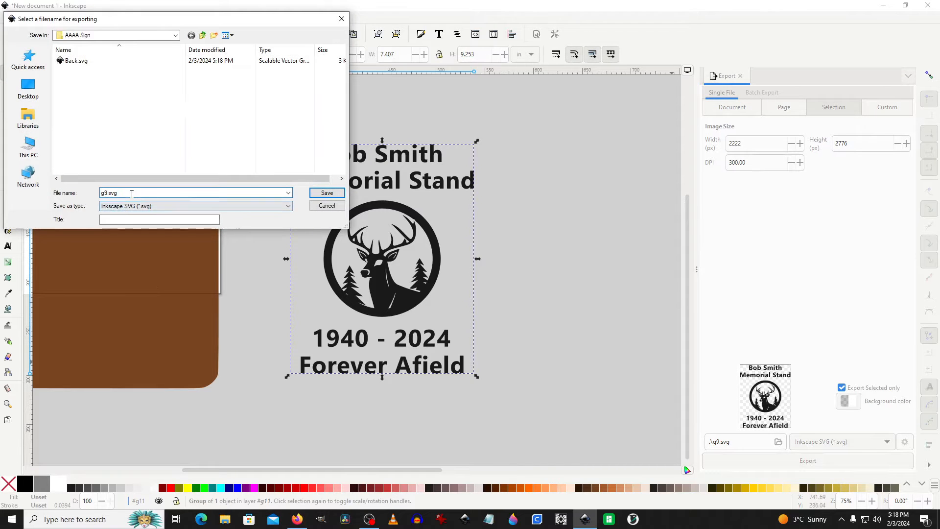
text(Text)
click(327, 193)
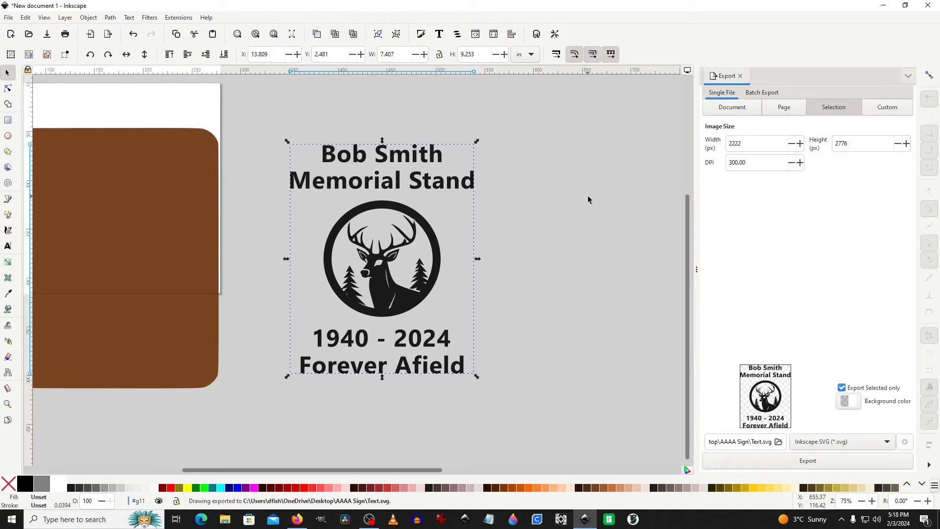
click(588, 196)
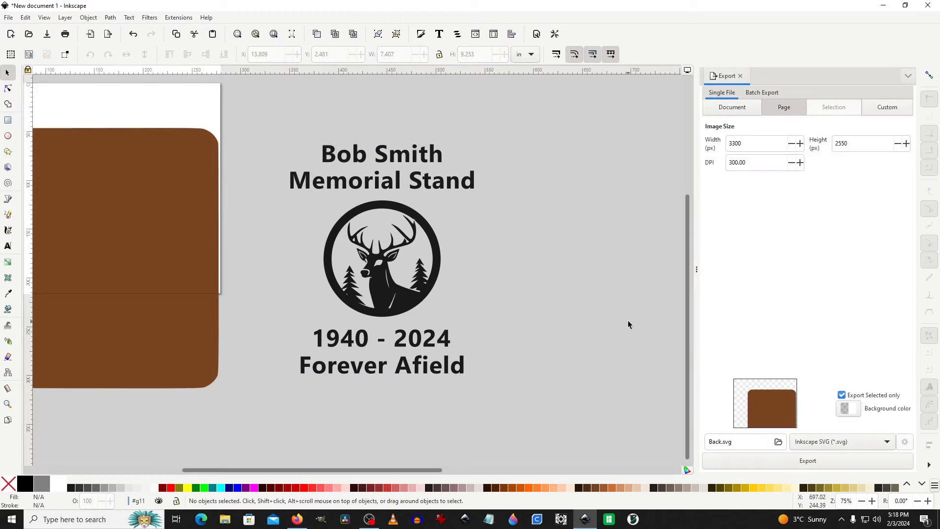
Step: Switch to Tinkercad and import Back.svg from the AAAA Sign folder at 100% scale, centered on the artboard
click(296, 519)
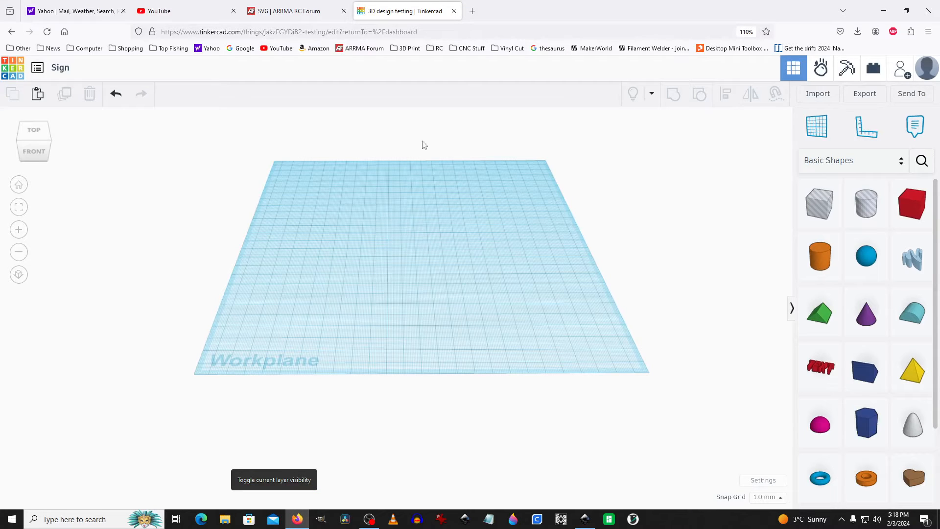
click(815, 96)
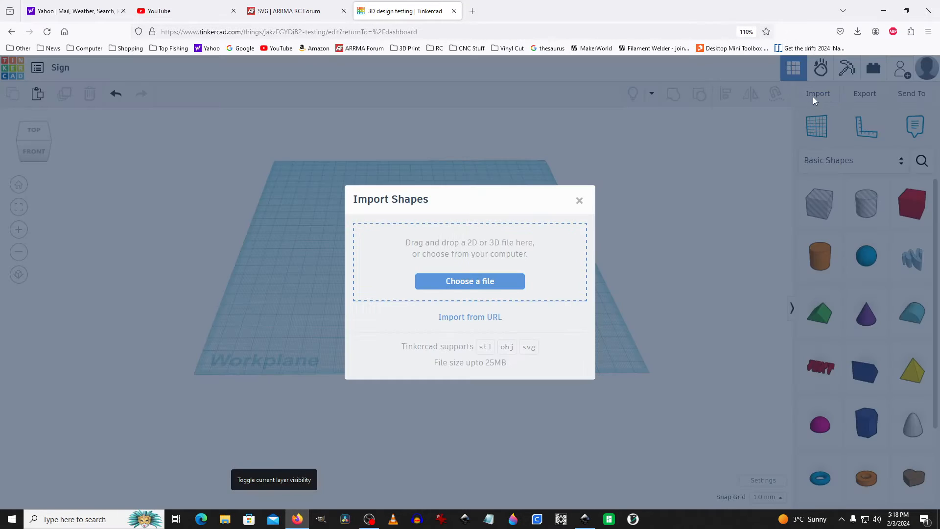
click(483, 283)
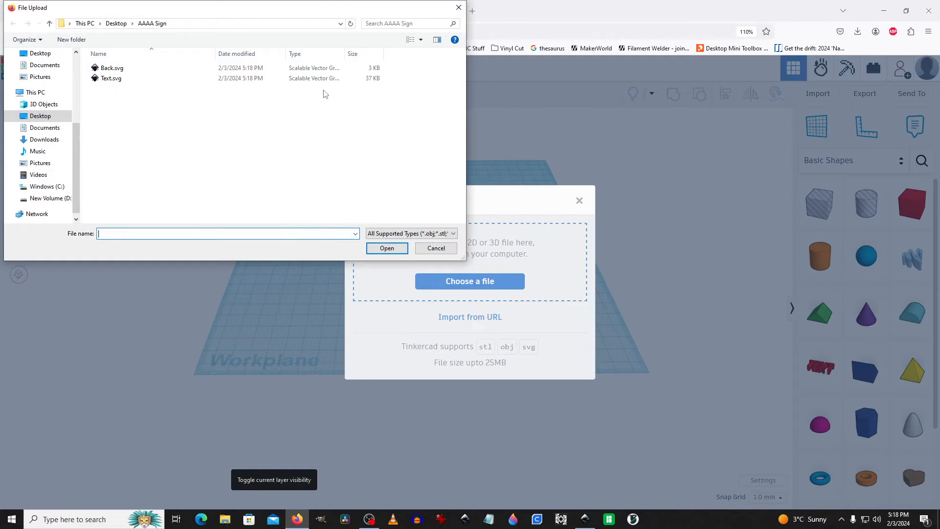
click(99, 71)
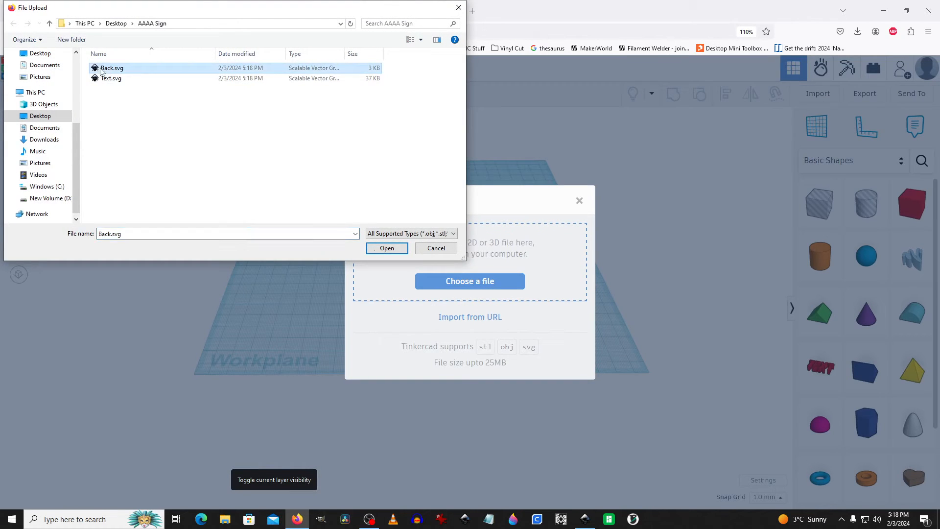
click(376, 250)
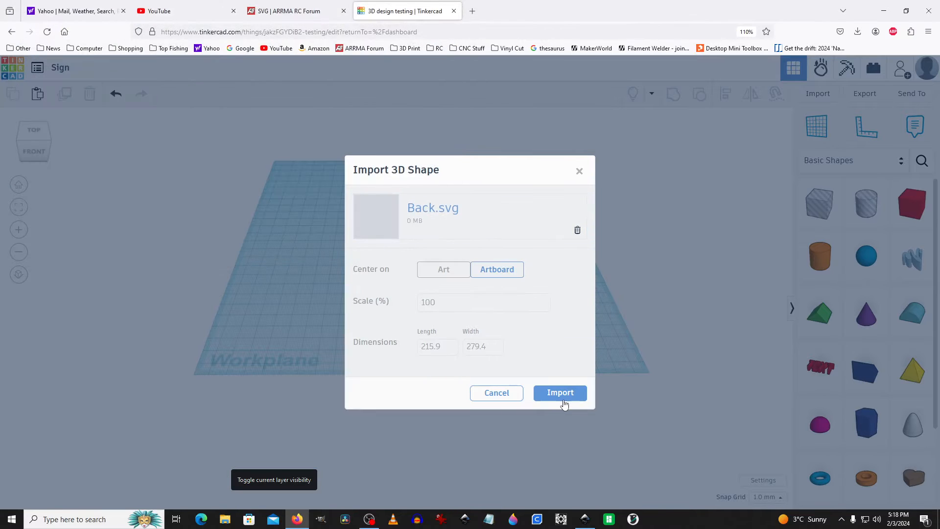
click(563, 394)
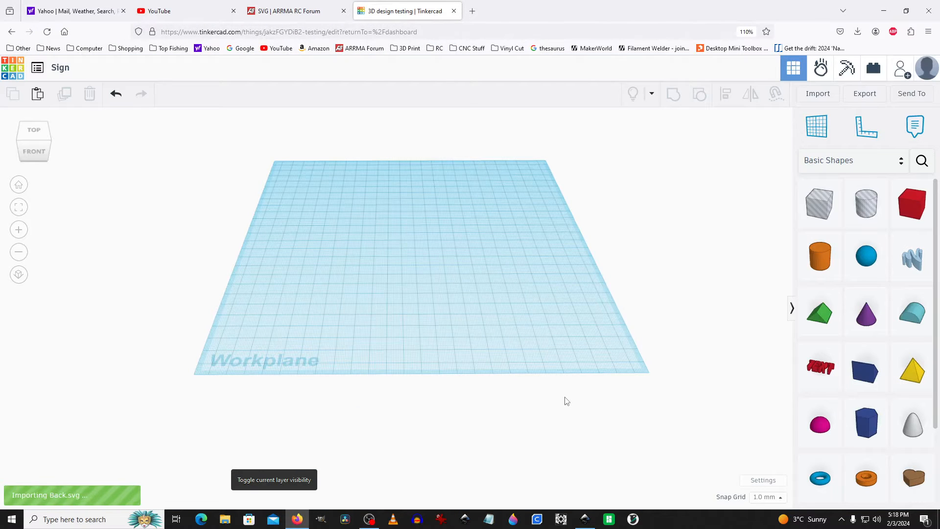
Step: Set the height of the imported rounded plate to 3 mm
scroll(505, 349, down, 2)
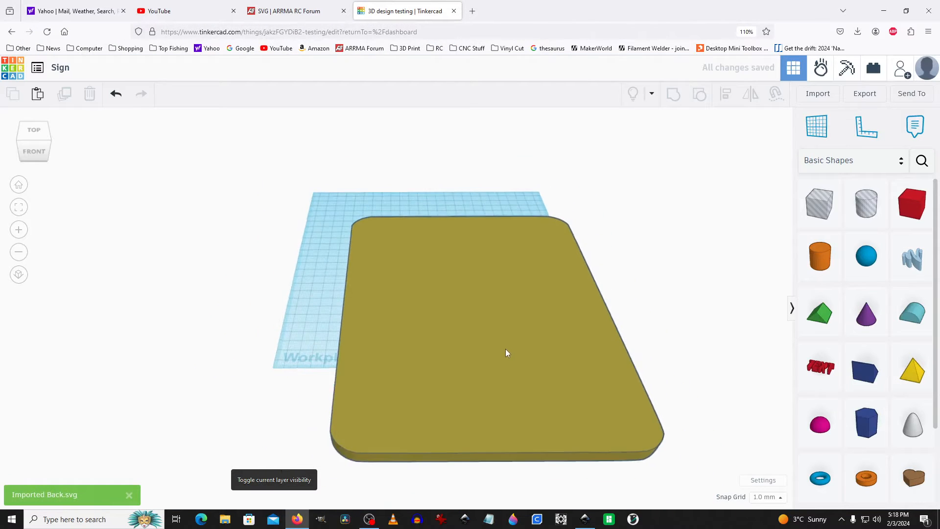
scroll(505, 349, down, 2)
right_drag(506, 350, 480, 337)
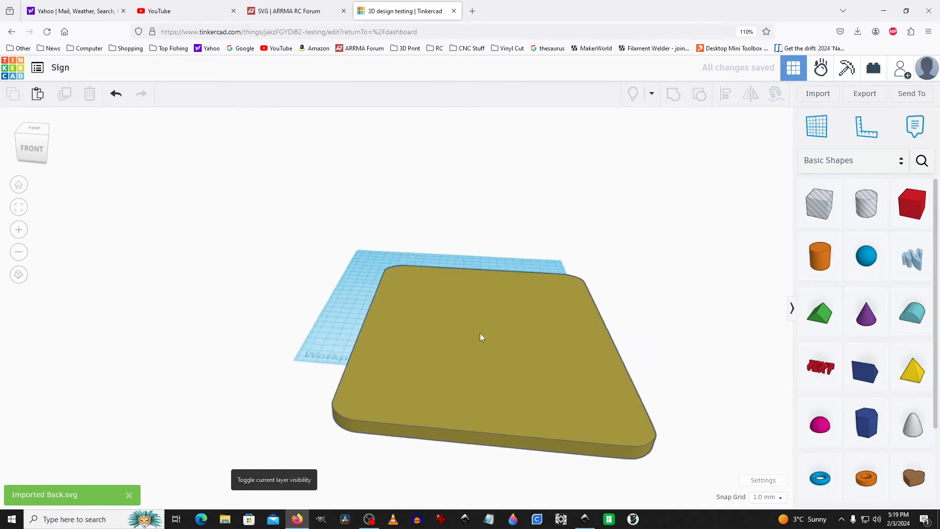
scroll(502, 455, up, 3)
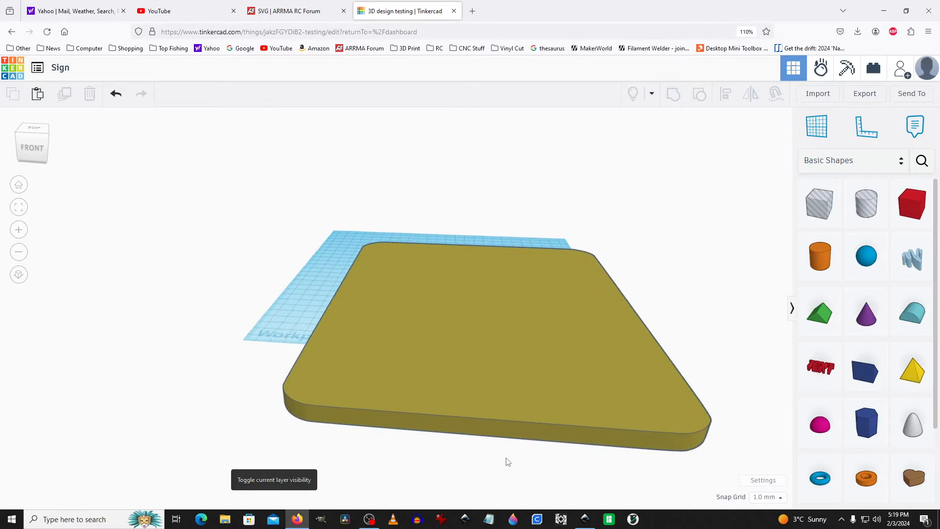
click(560, 417)
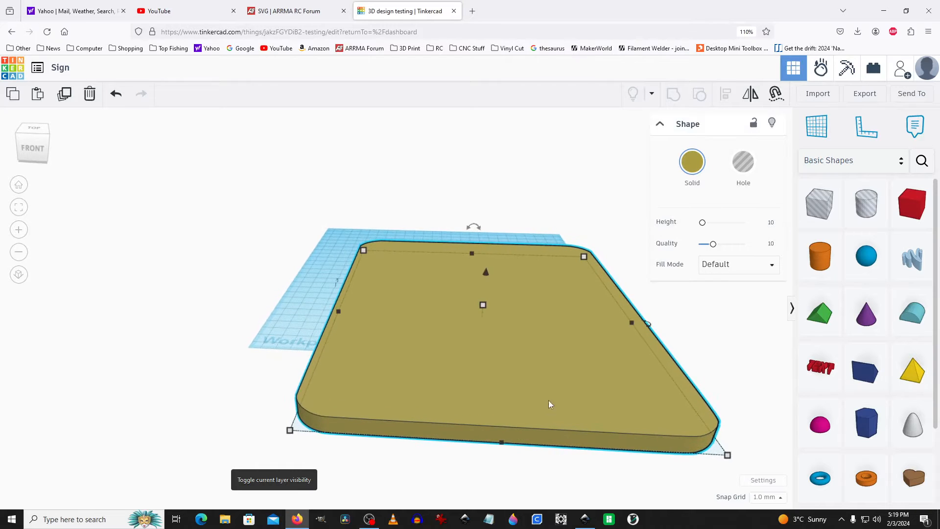
mouse_move(484, 305)
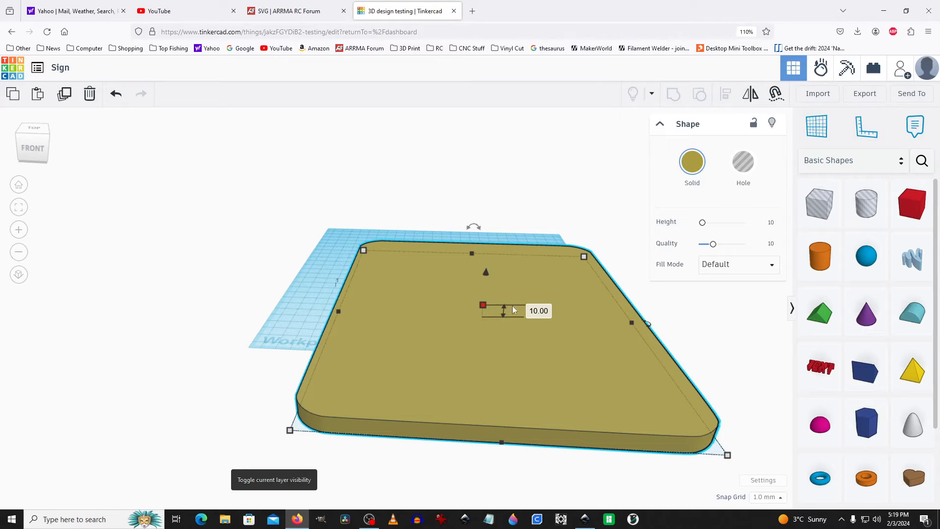
click(536, 311)
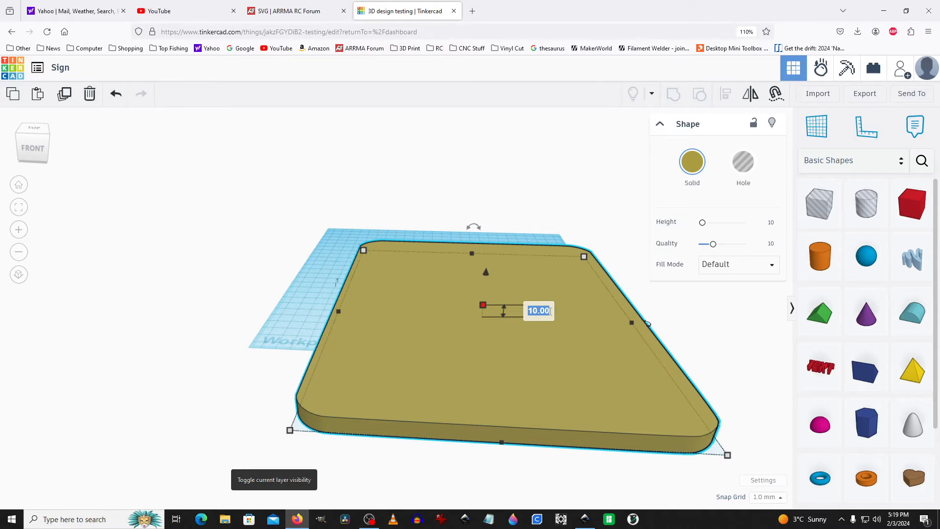
text(3)
key(Return)
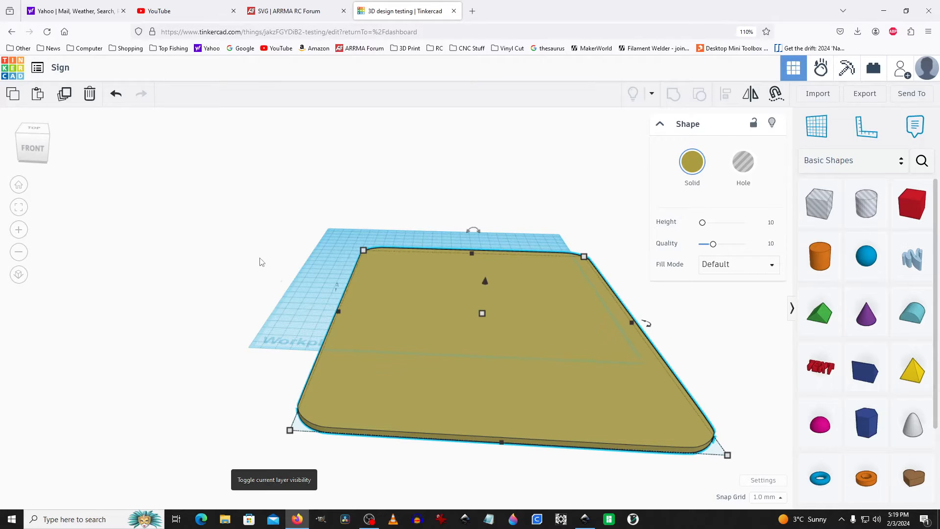
Step: Import Text.svg from the AAAA Sign folder at 100% scale, centered on the artboard
right_drag(260, 262, 268, 278)
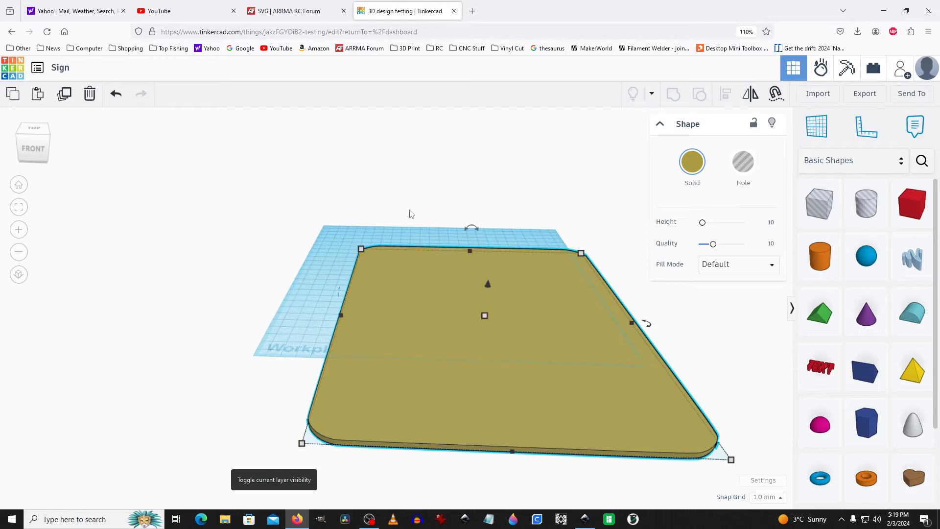
click(826, 96)
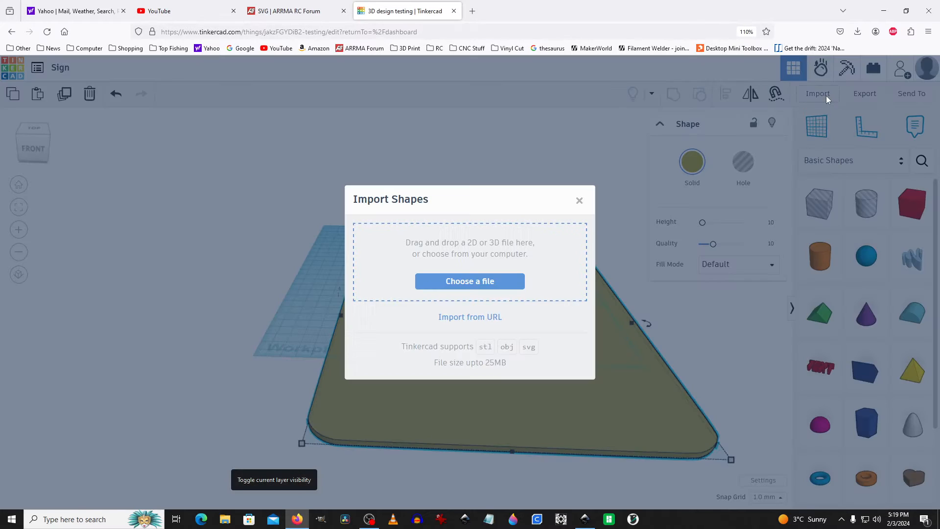
click(462, 280)
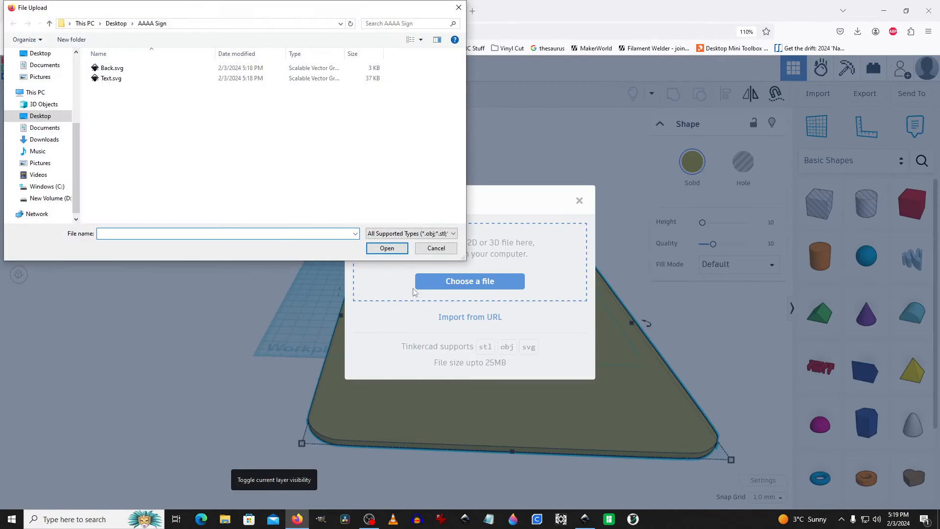
click(111, 79)
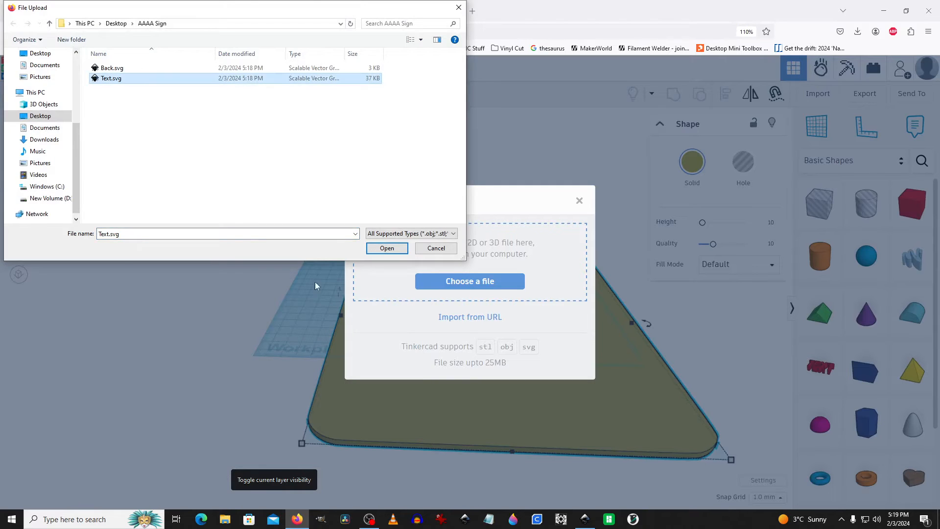
click(386, 249)
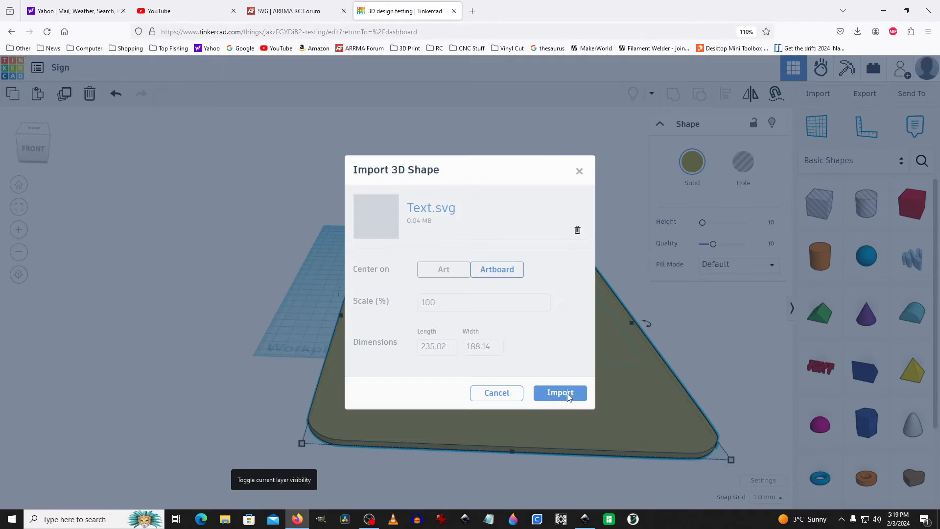
click(571, 393)
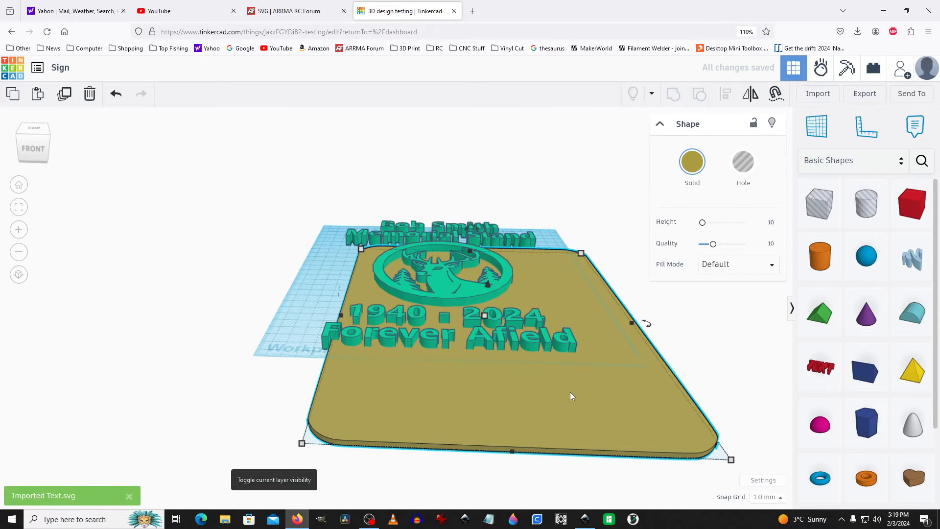
Step: Align the lettering and deer emblem with the plate, centering them across both its width and its length
right_drag(542, 370, 542, 384)
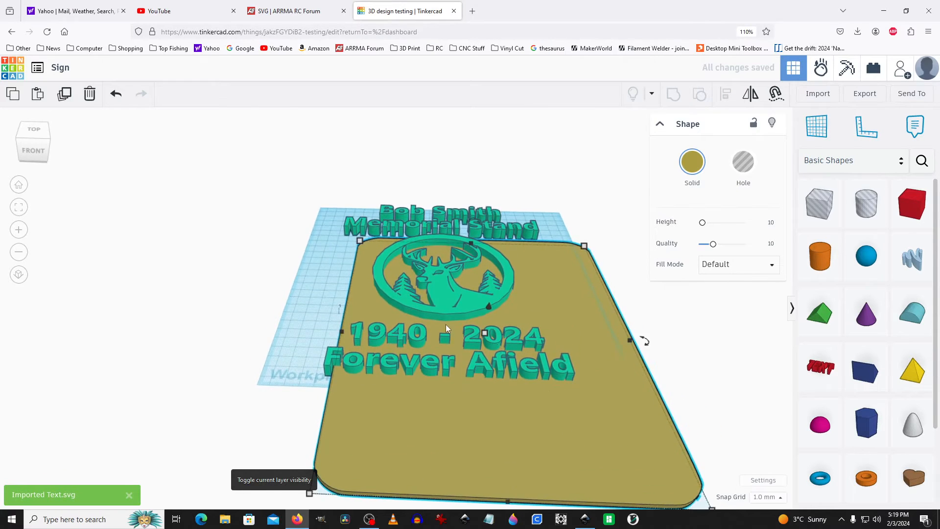
scroll(445, 324, down, 2)
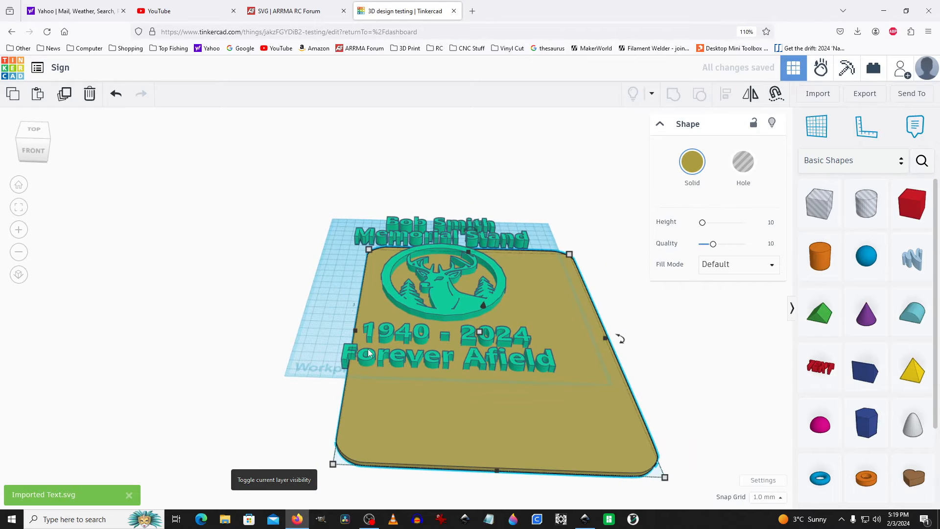
click(393, 355)
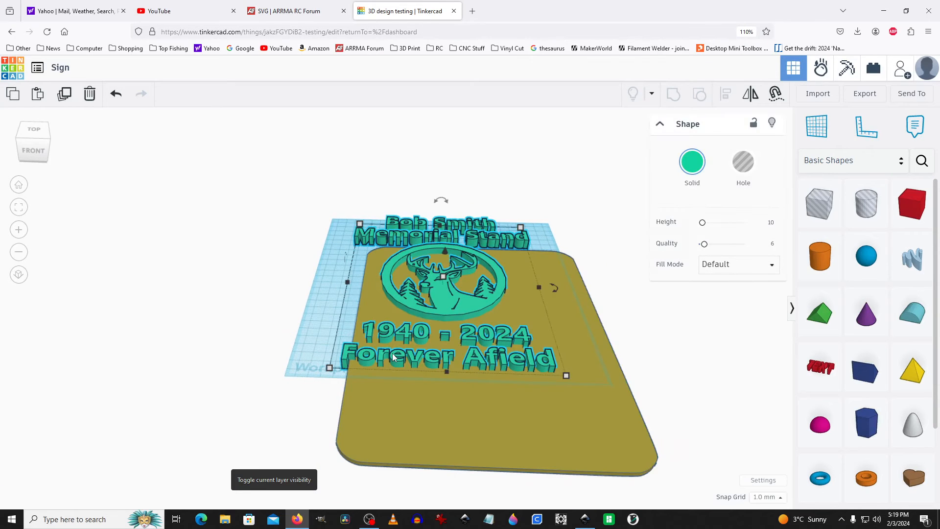
shift+click(578, 437)
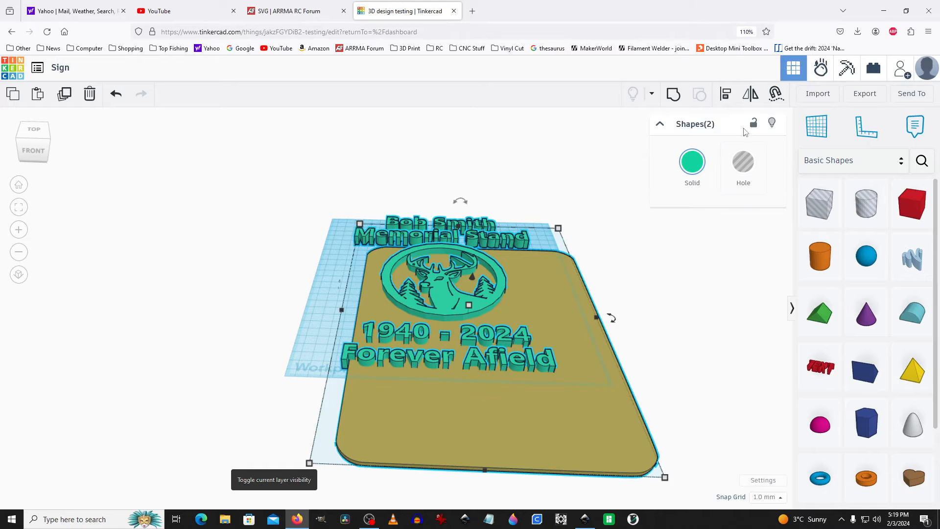
click(725, 98)
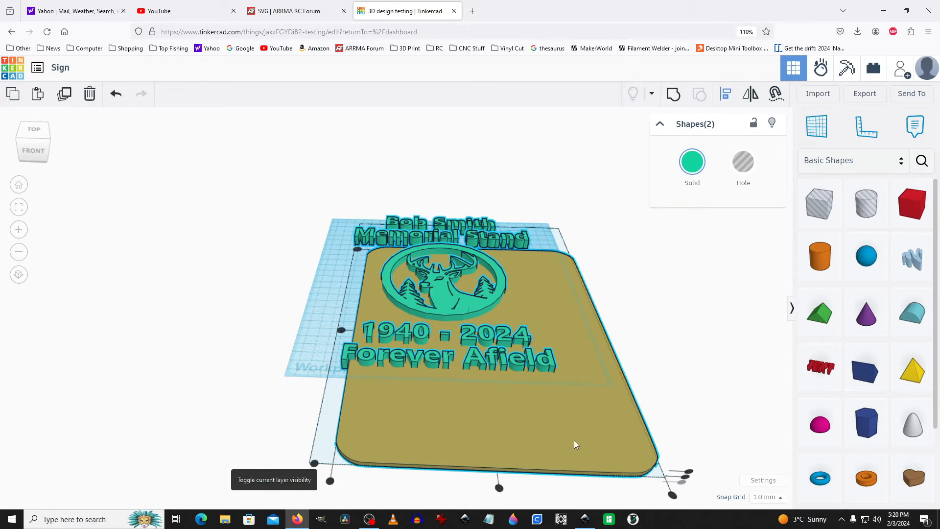
click(499, 489)
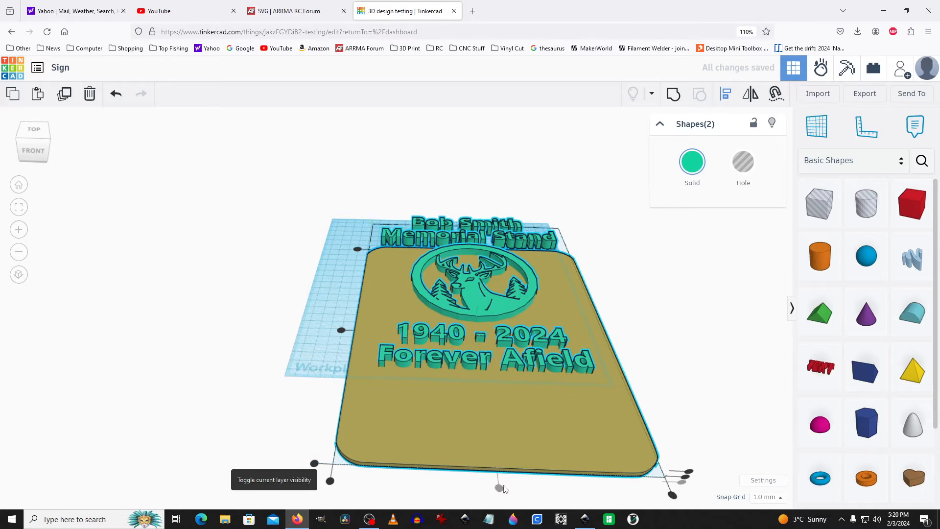
click(341, 331)
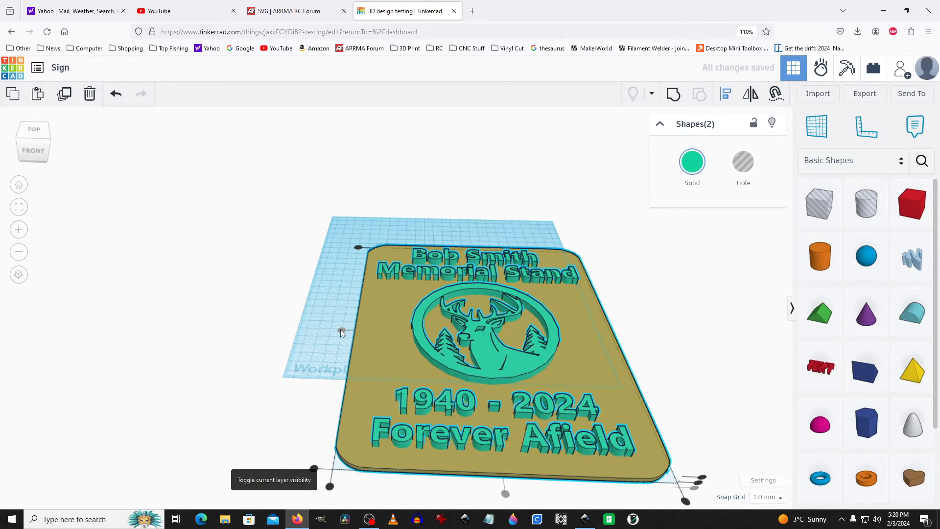
click(661, 314)
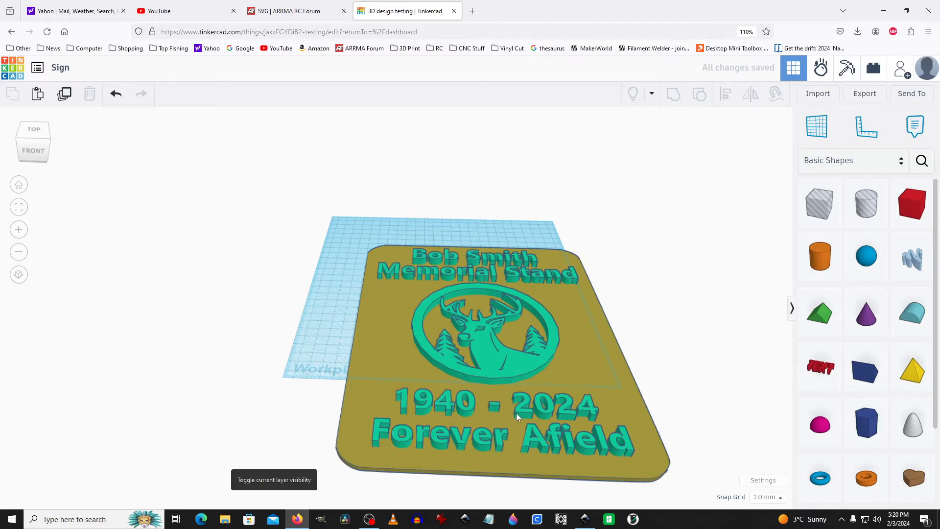
right_drag(517, 413, 521, 383)
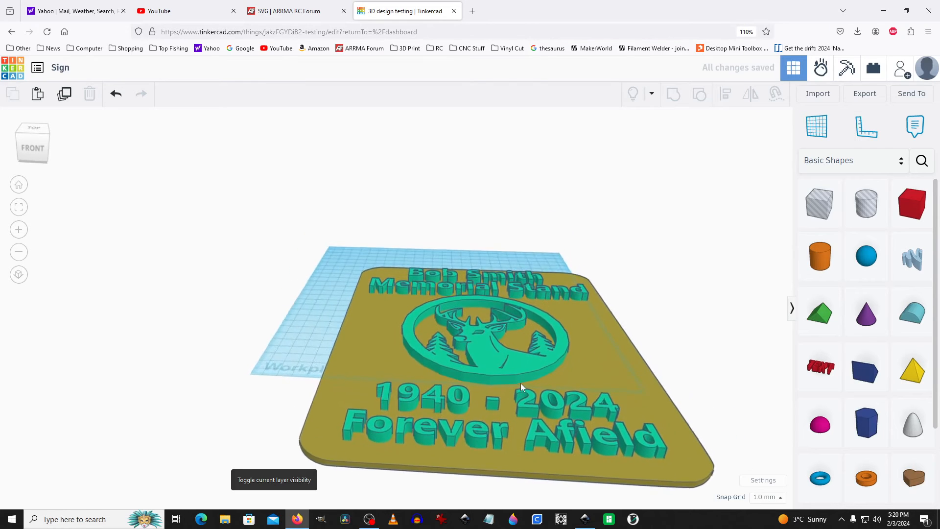
Step: Raise the lettering and deer emblem 3 mm so they rest on top of the backing plate
scroll(521, 383, down, 3)
scroll(512, 434, up, 5)
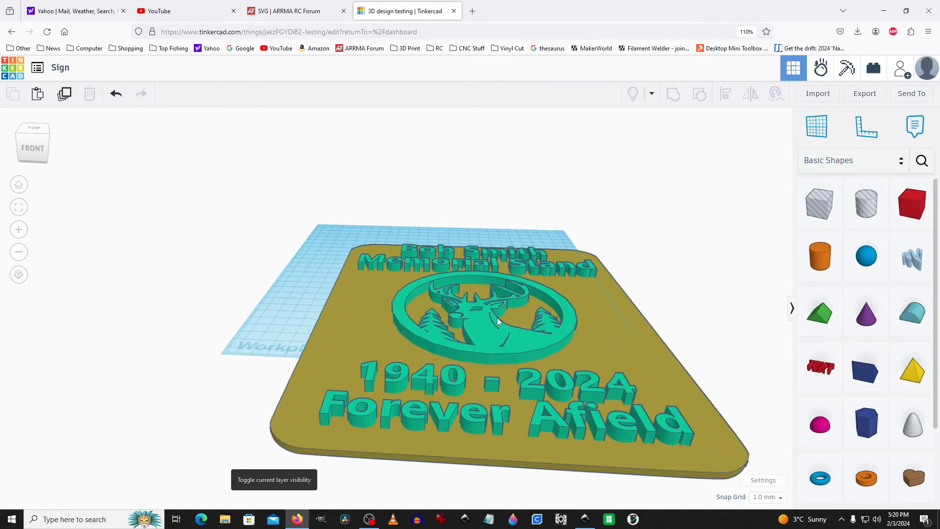
click(495, 336)
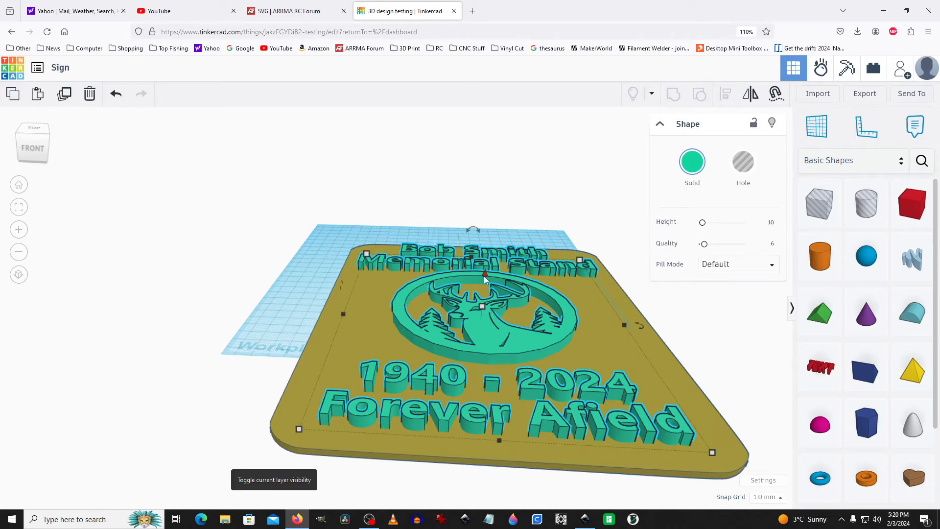
drag(485, 273, 487, 268)
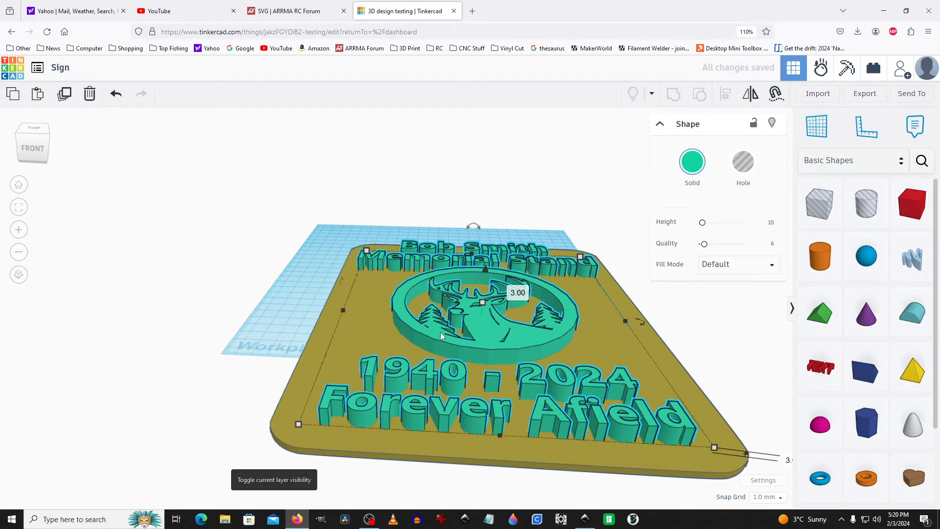
Step: Set the height of the lettering and deer emblem to 3 mm
right_drag(460, 360, 463, 277)
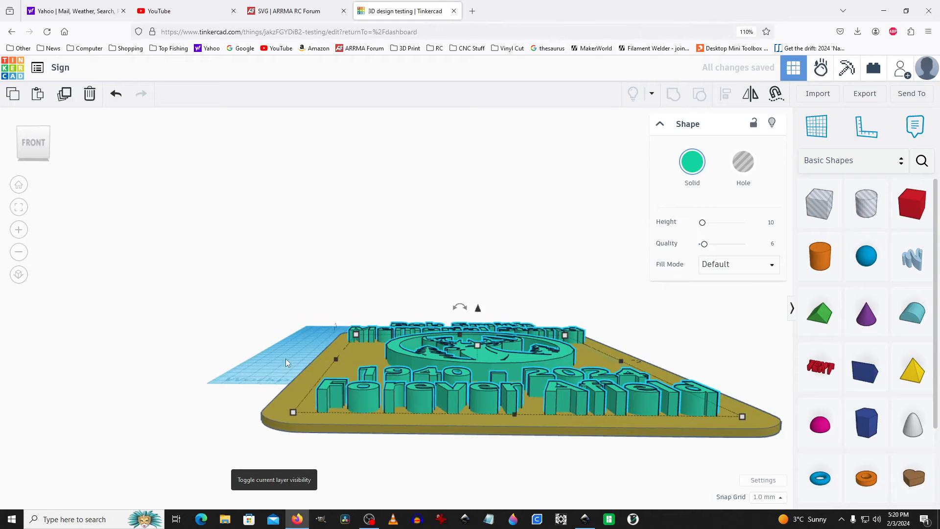
right_drag(251, 354, 248, 368)
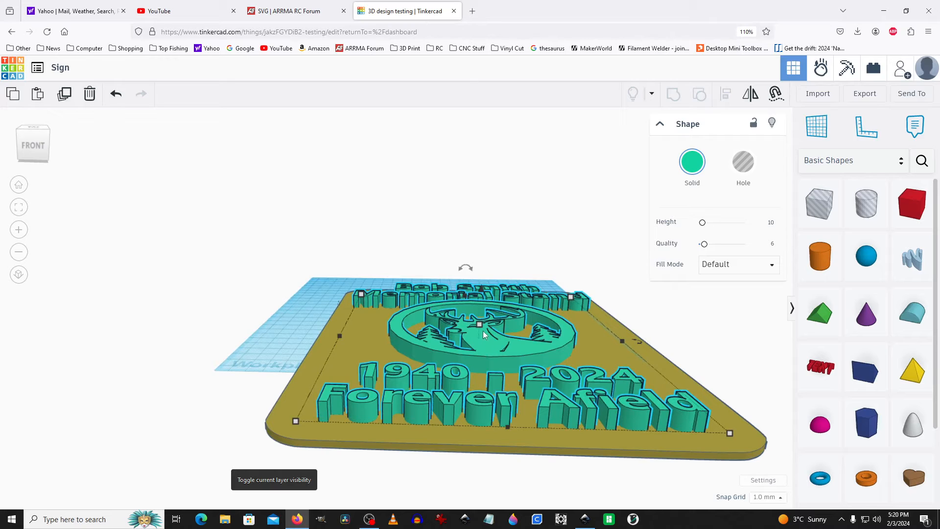
mouse_move(480, 327)
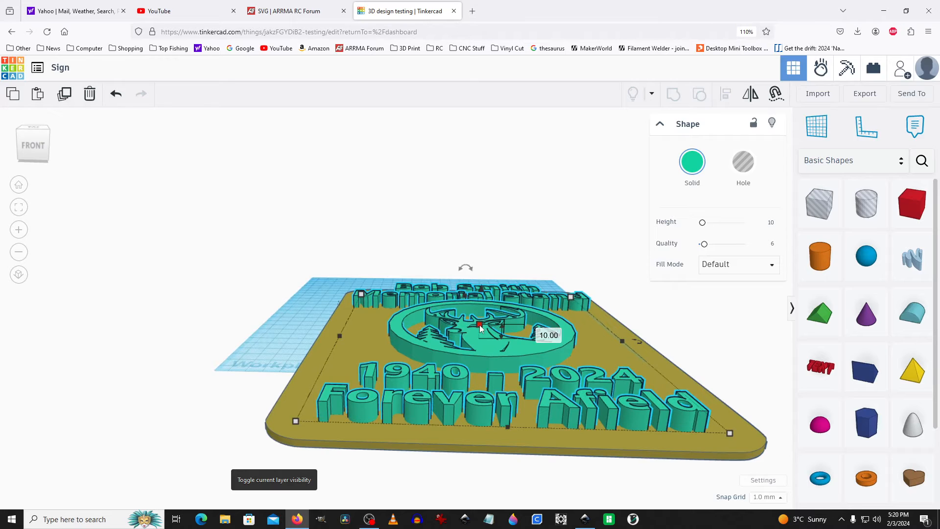
click(535, 331)
text(3)
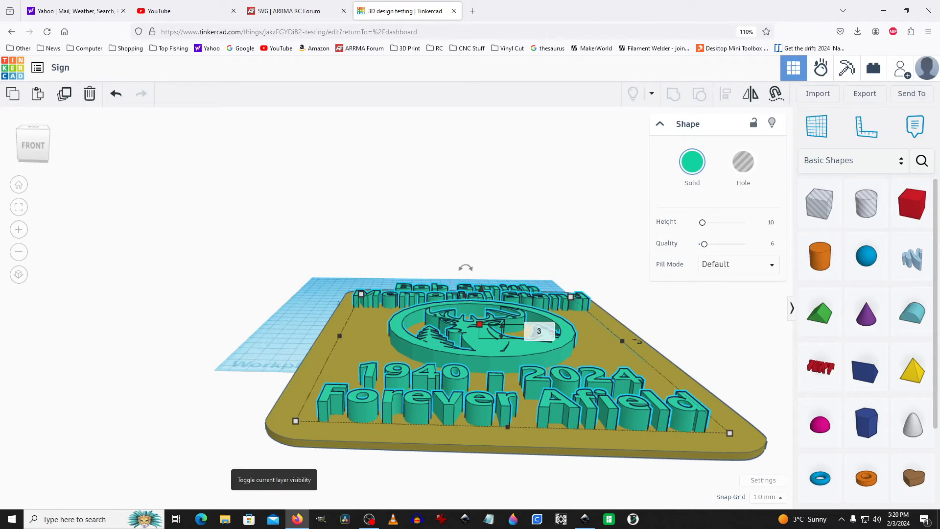
key(Return)
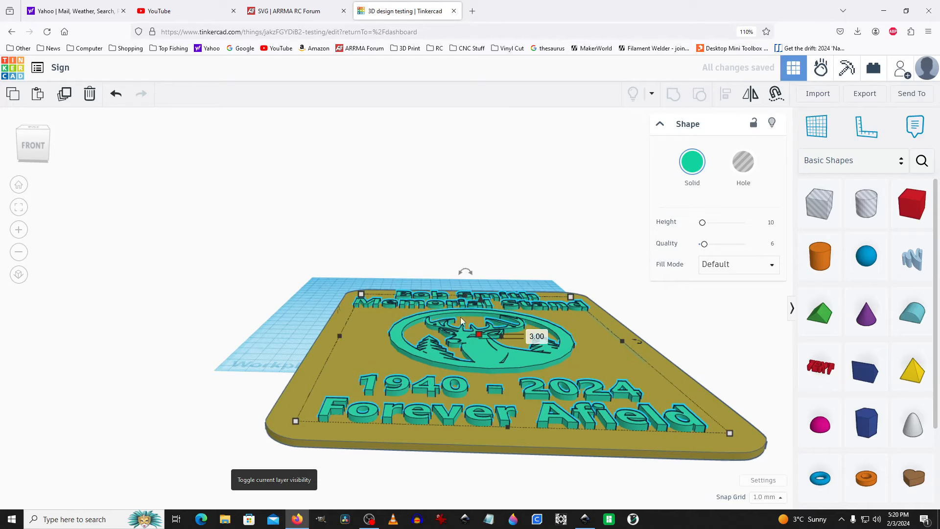
click(289, 294)
Step: Color the backing plate with the dark brown preset
scroll(290, 295, down, 2)
right_drag(408, 417, 423, 389)
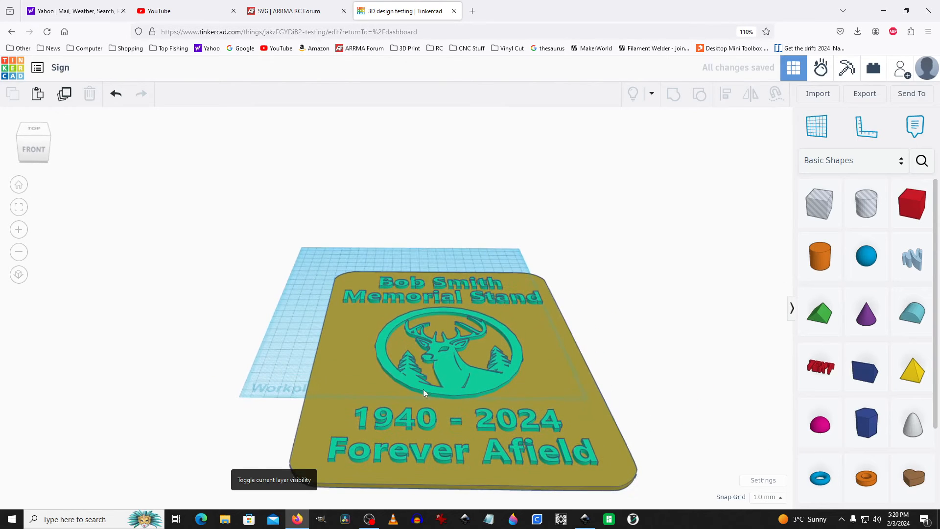
click(555, 374)
click(708, 183)
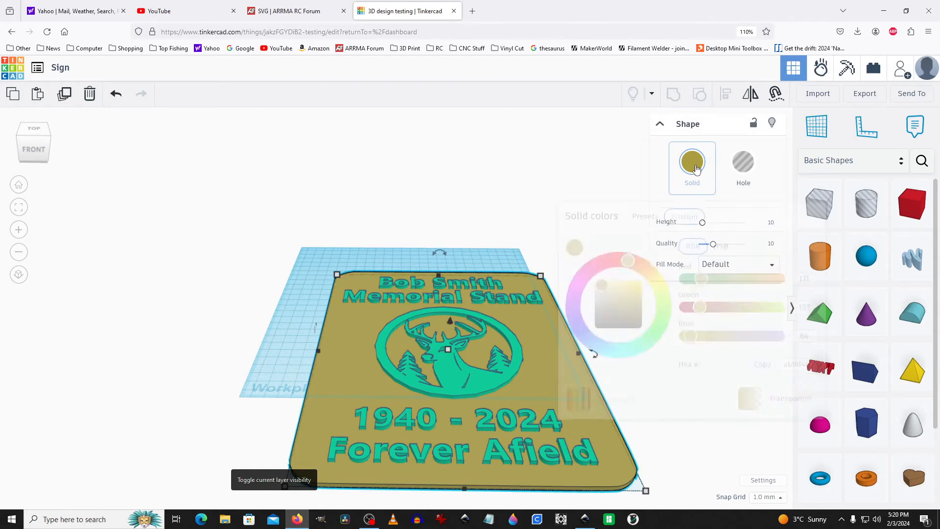
click(648, 222)
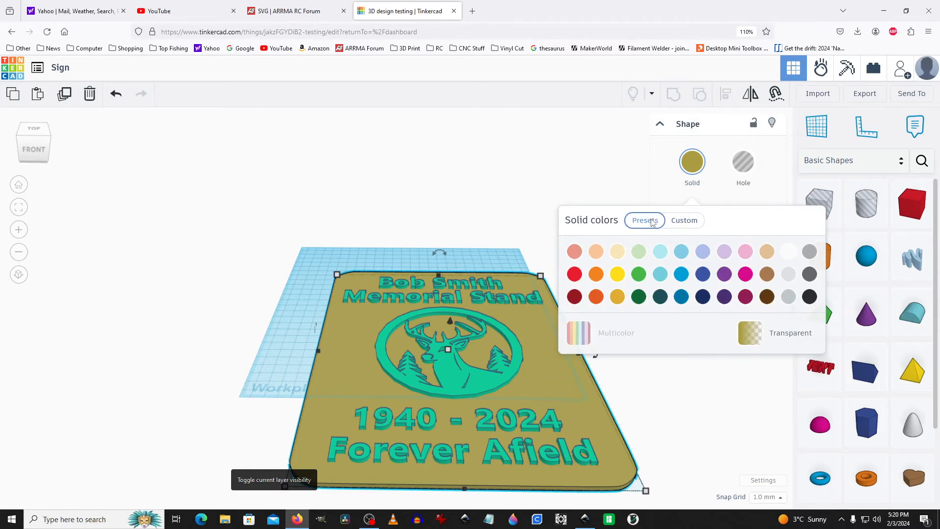
click(768, 297)
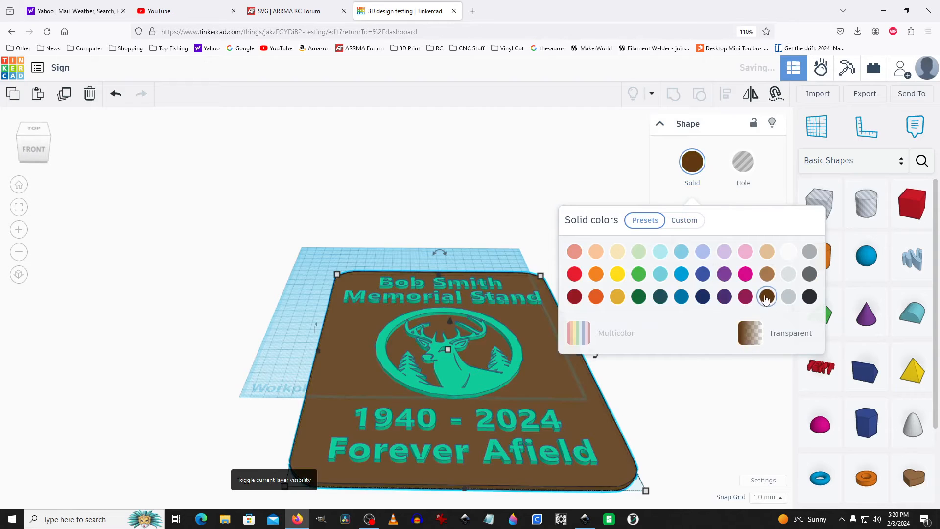
click(720, 417)
Step: Color the lettering and deer emblem with the white preset
click(474, 386)
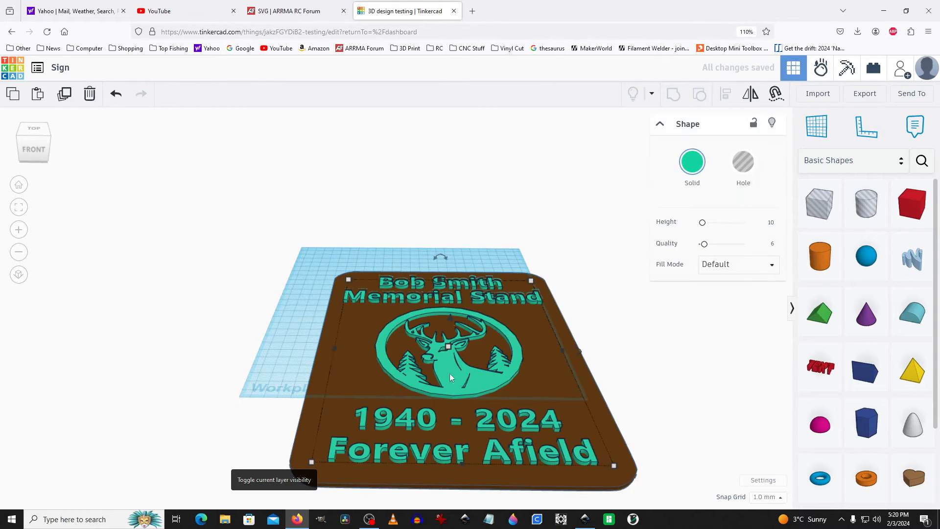
click(688, 166)
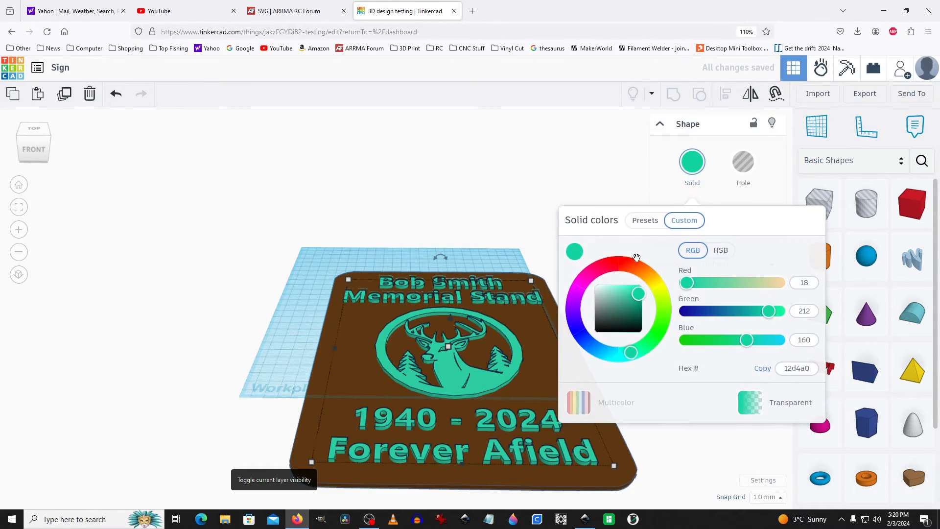
click(642, 221)
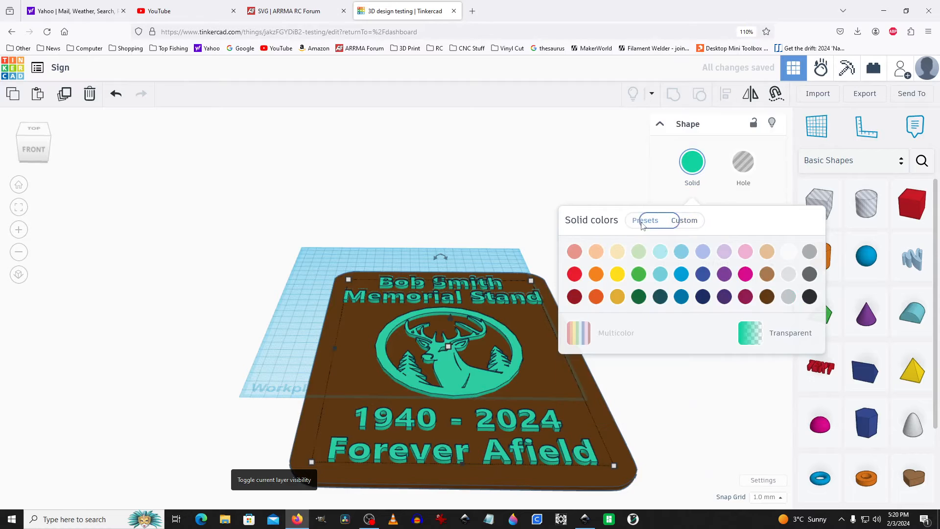
click(789, 252)
click(724, 384)
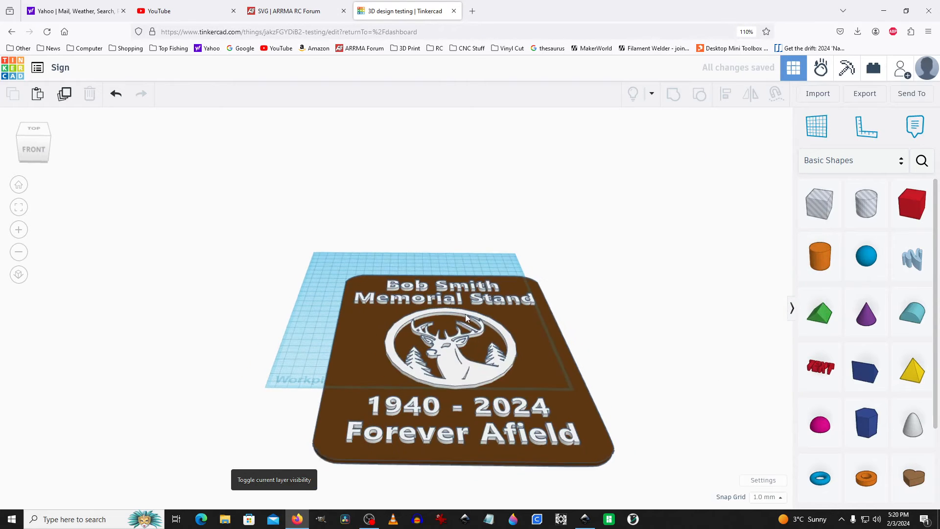
Step: Examine the raised lettering and deer emblem on the plate from several angles and distances
right_drag(489, 360, 490, 316)
scroll(462, 361, up, 1)
scroll(469, 365, down, 1)
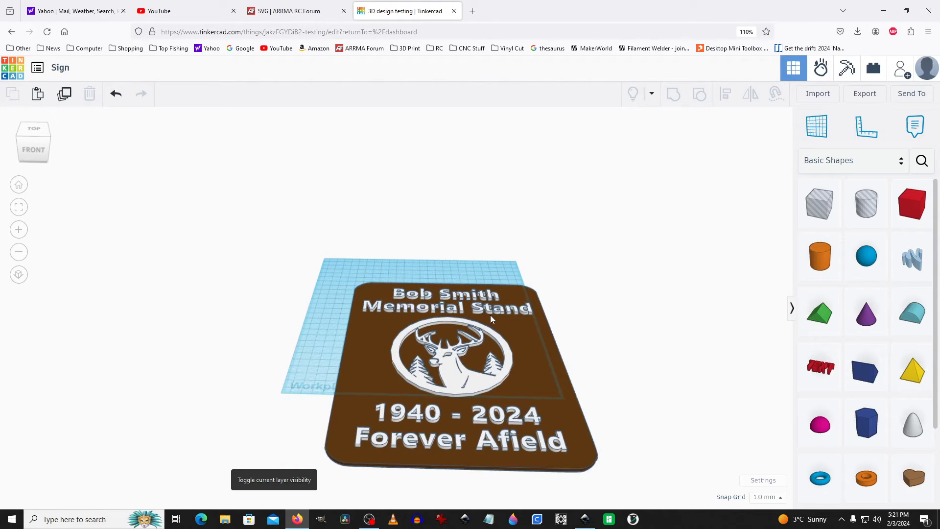
scroll(453, 313, up, 3)
scroll(452, 312, down, 3)
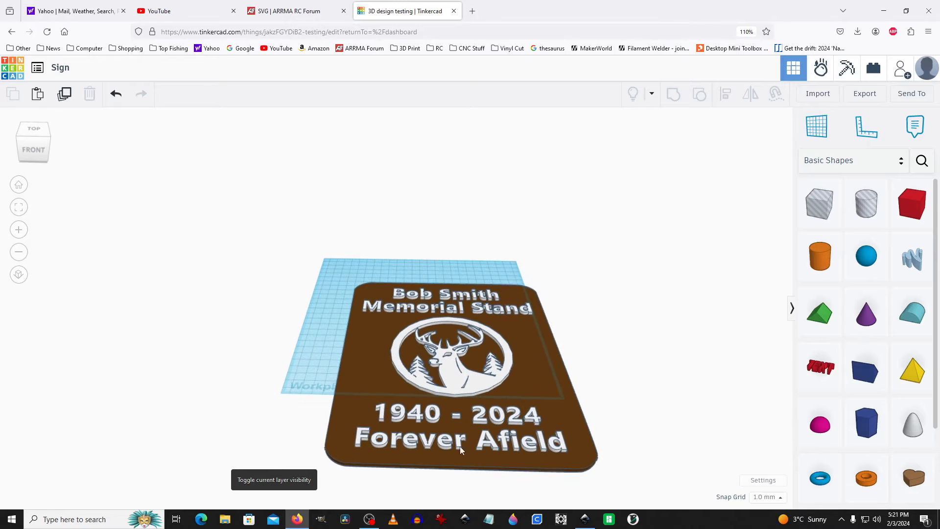
right_drag(522, 463, 523, 444)
scroll(524, 444, up, 5)
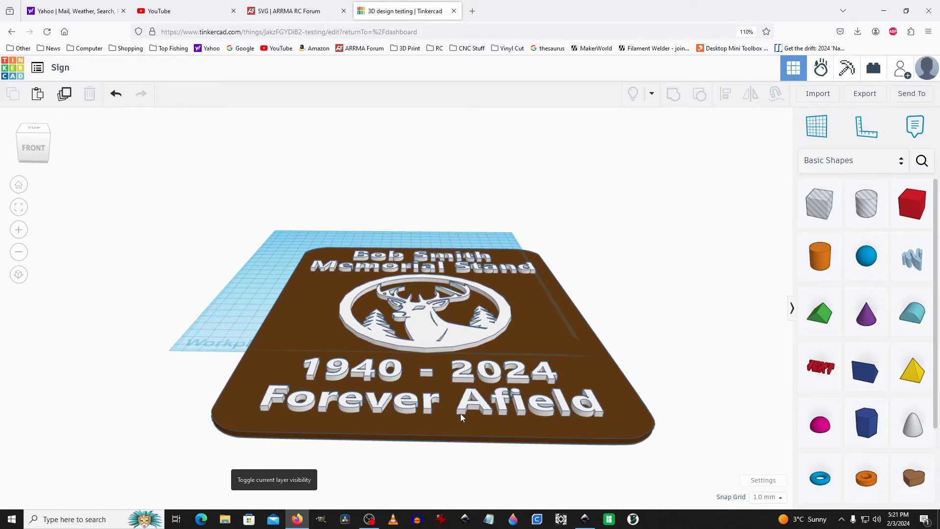
right_drag(530, 408, 533, 417)
scroll(533, 416, down, 5)
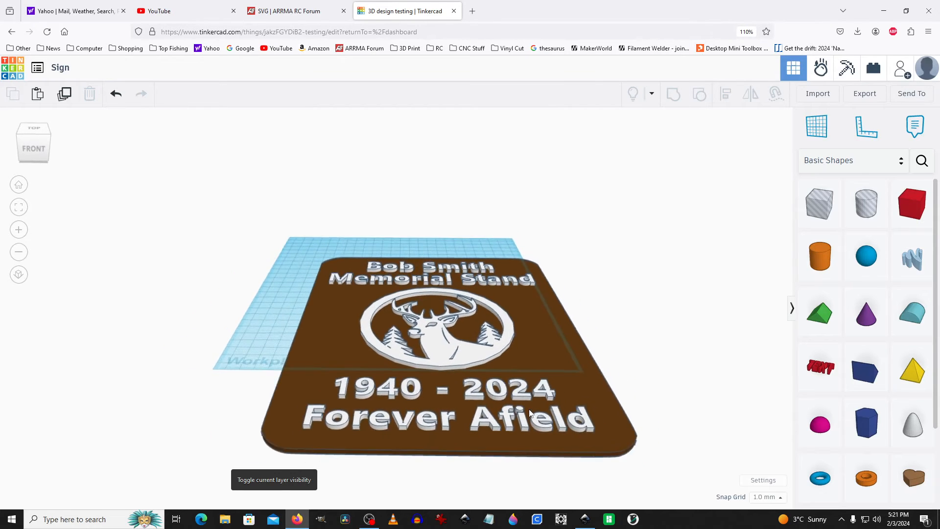
Step: Select the backing plate together with the lettering and deer emblem
drag(313, 244, 684, 489)
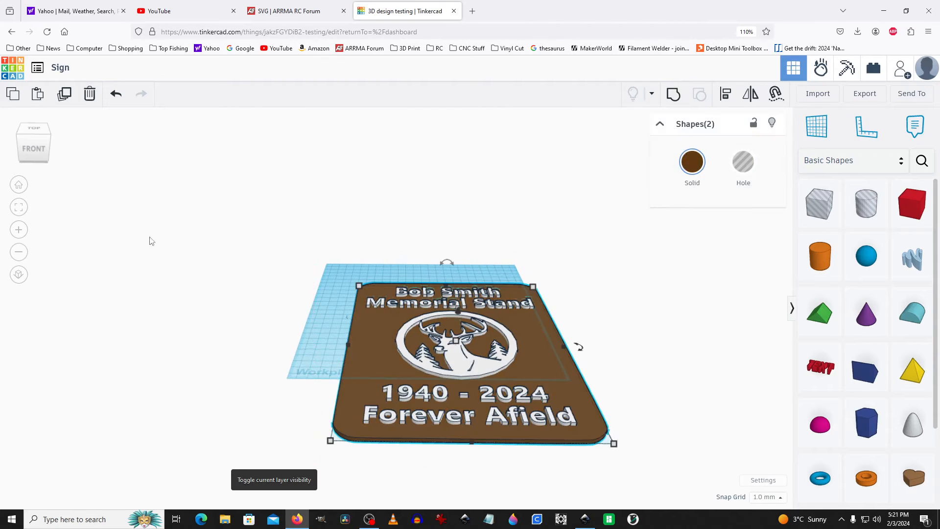
click(816, 94)
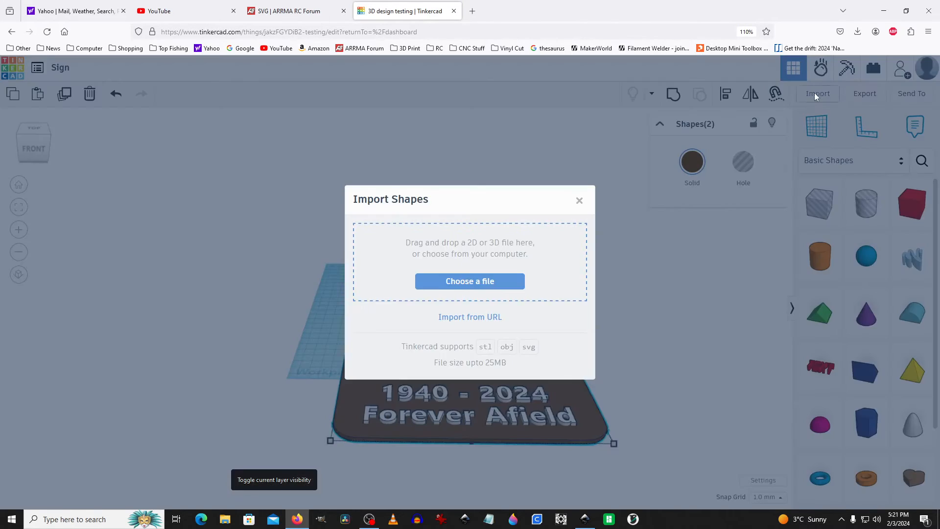
click(472, 284)
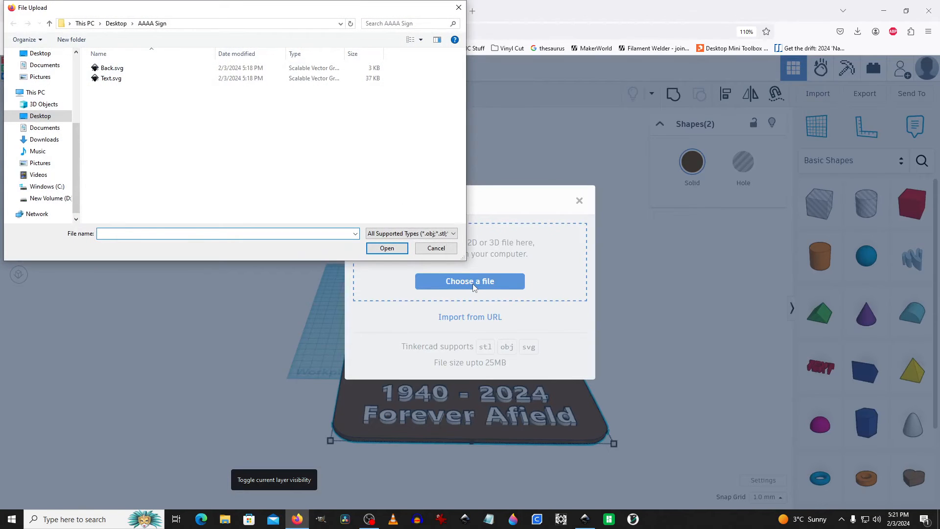
click(436, 248)
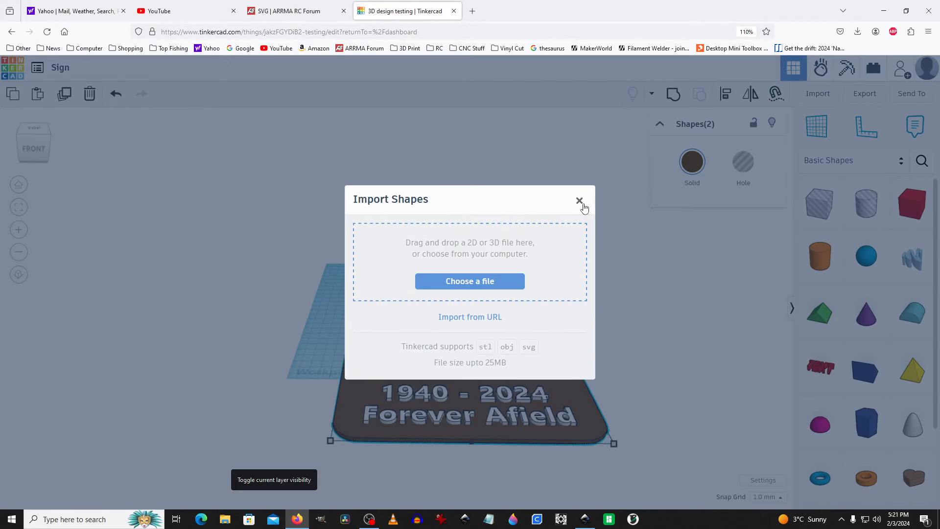
click(579, 200)
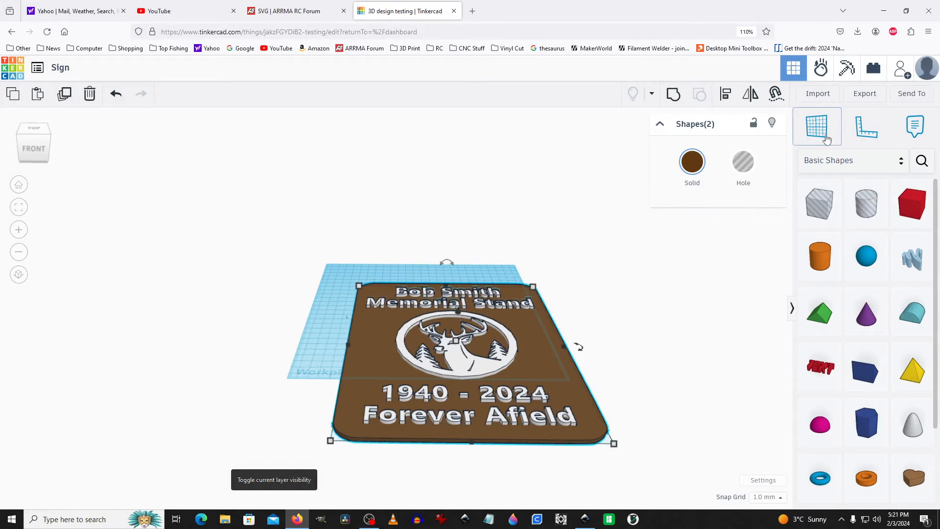
Step: Export only the two selected sign shapes as an STL file
click(864, 97)
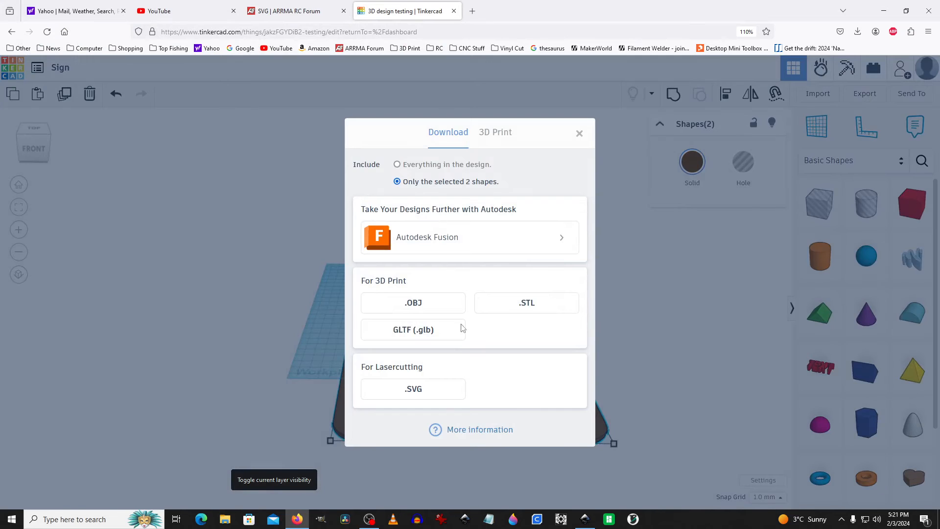
click(528, 304)
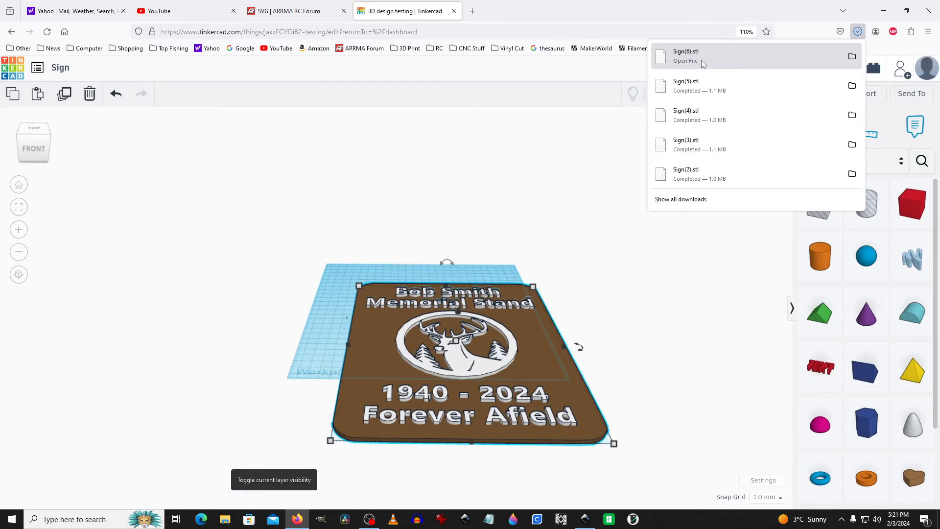
click(494, 214)
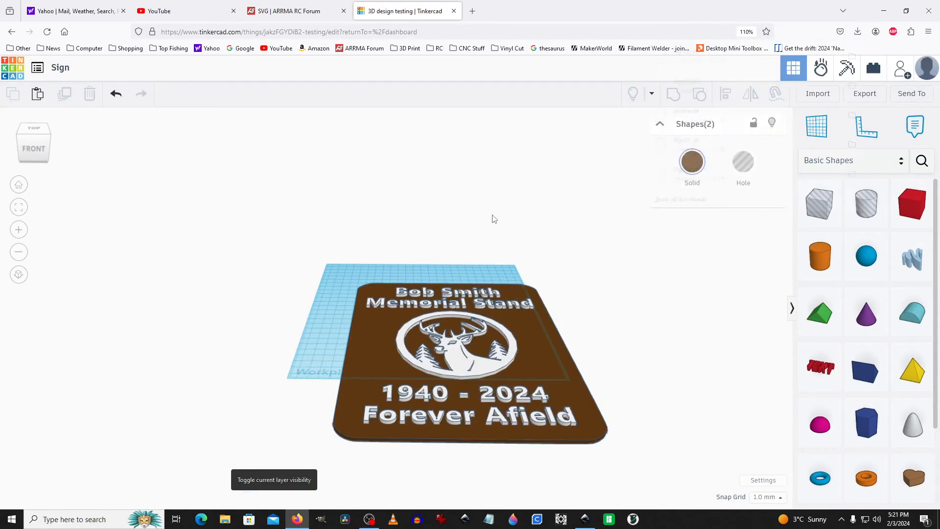
scroll(478, 294, down, 2)
right_drag(482, 349, 471, 365)
middle_drag(471, 363, 480, 290)
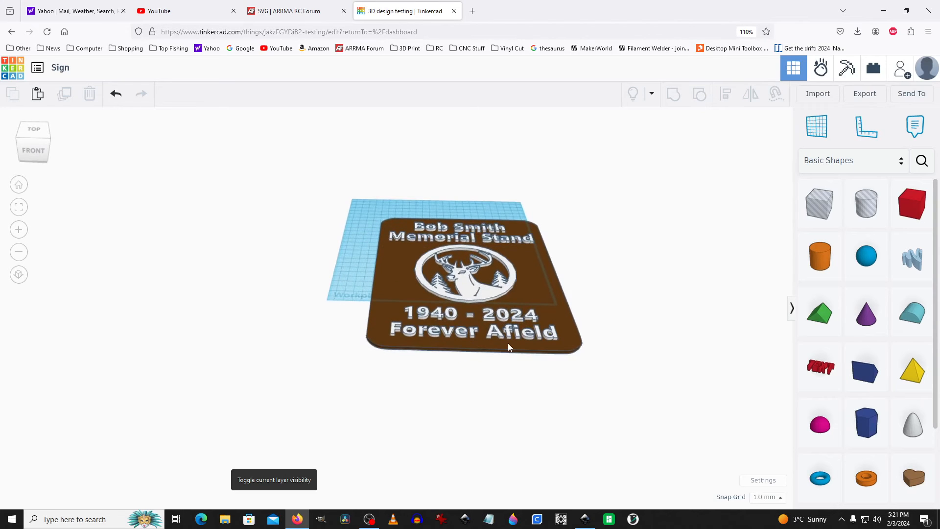
right_drag(510, 346, 512, 376)
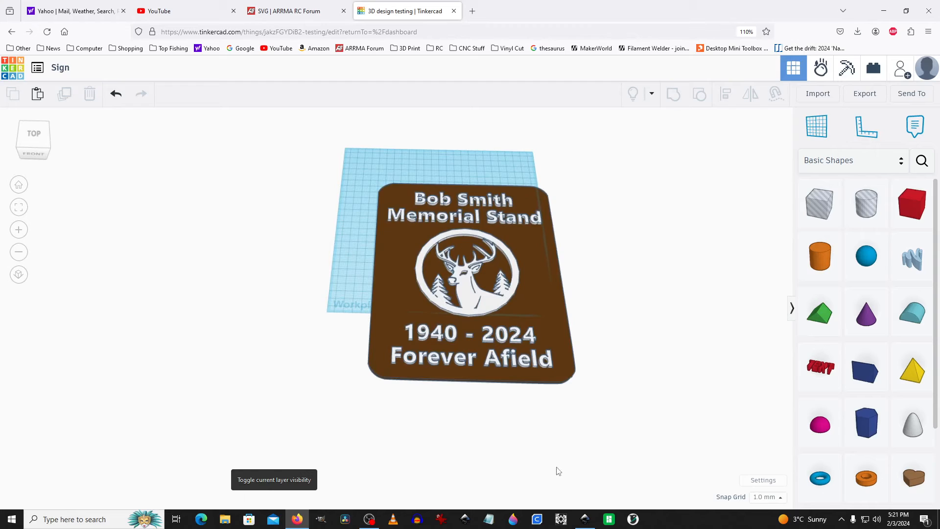
Step: Switch to the open Inkscape document and bring the brown backing plate into view
click(467, 524)
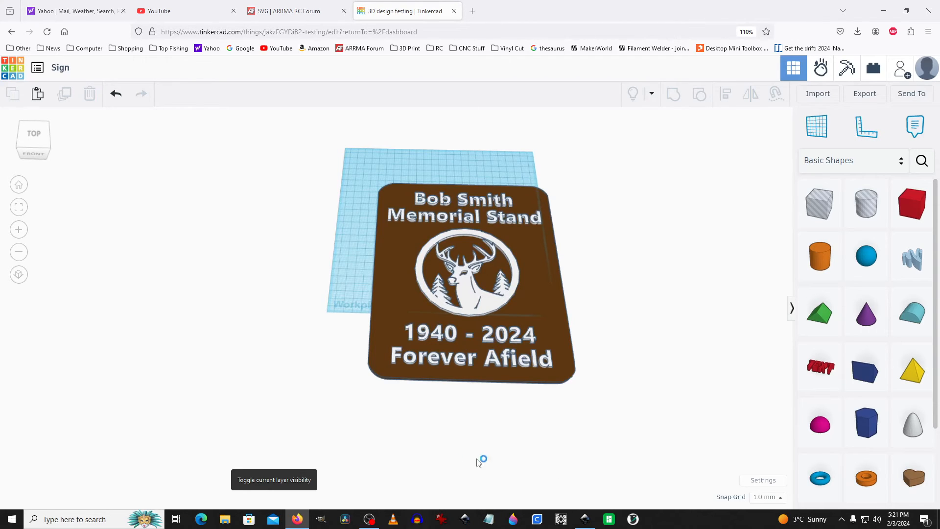
click(584, 522)
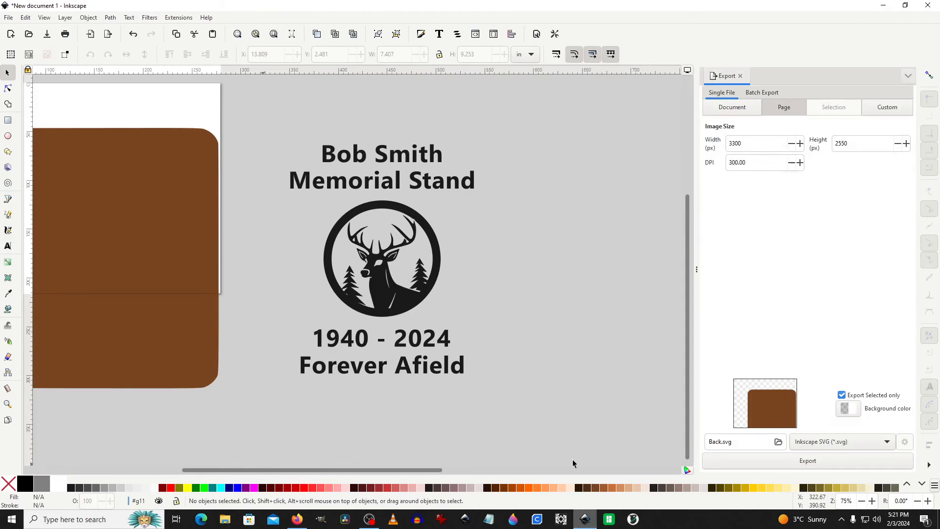
scroll(572, 450, down, 4)
scroll(572, 450, up, 2)
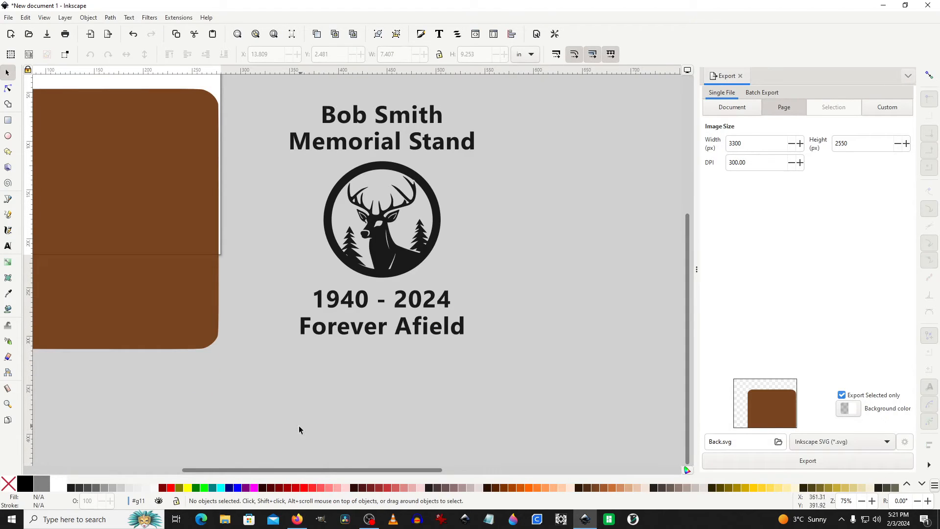
ctrl+scroll(476, 404, down, 3)
ctrl+scroll(351, 367, up, 2)
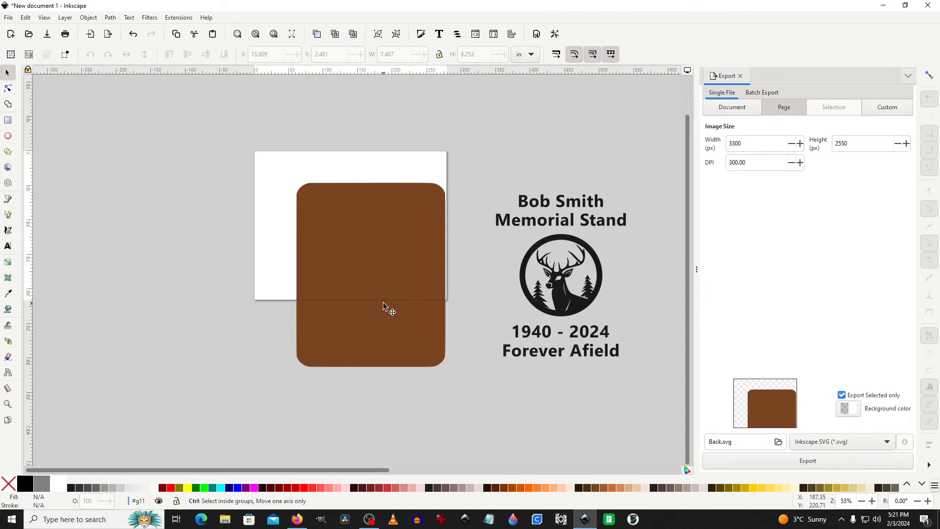
ctrl+scroll(385, 308, up, 1)
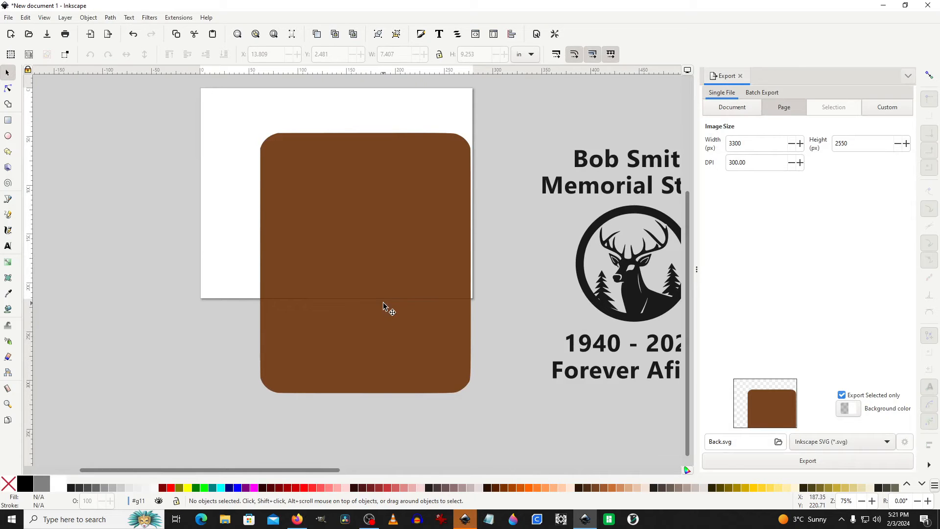
Step: Duplicate the brown backing plate in place and fill the upper copy with red, keeping it aligned over the original
ctrl+scroll(370, 274, down, 2)
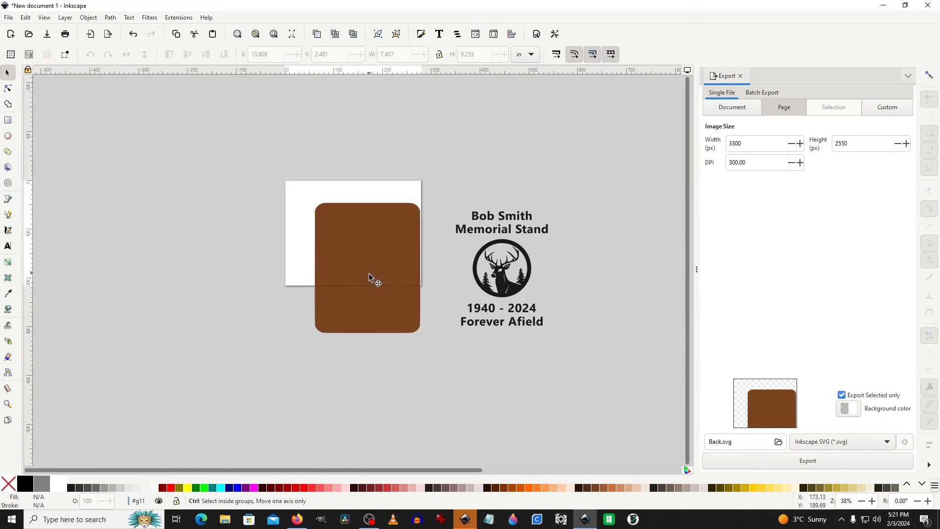
ctrl+scroll(370, 275, up, 2)
click(370, 231)
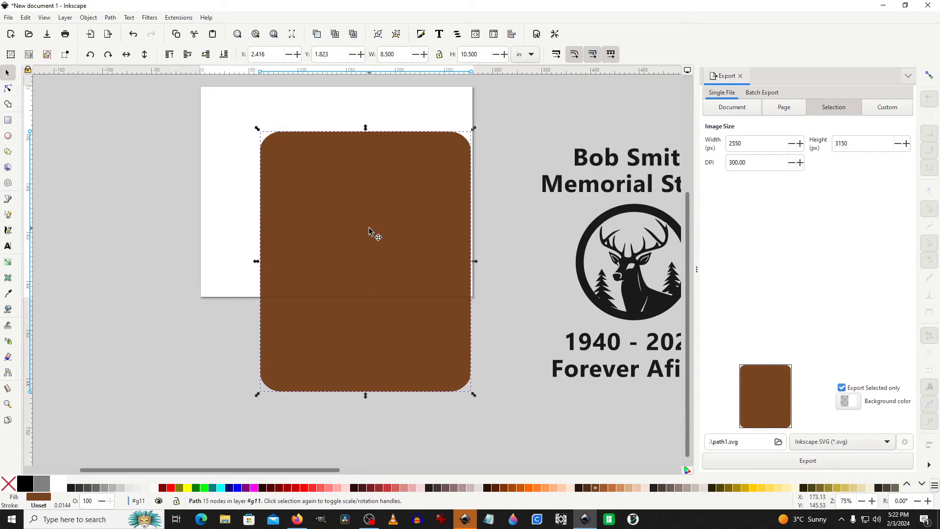
key(ctrl)
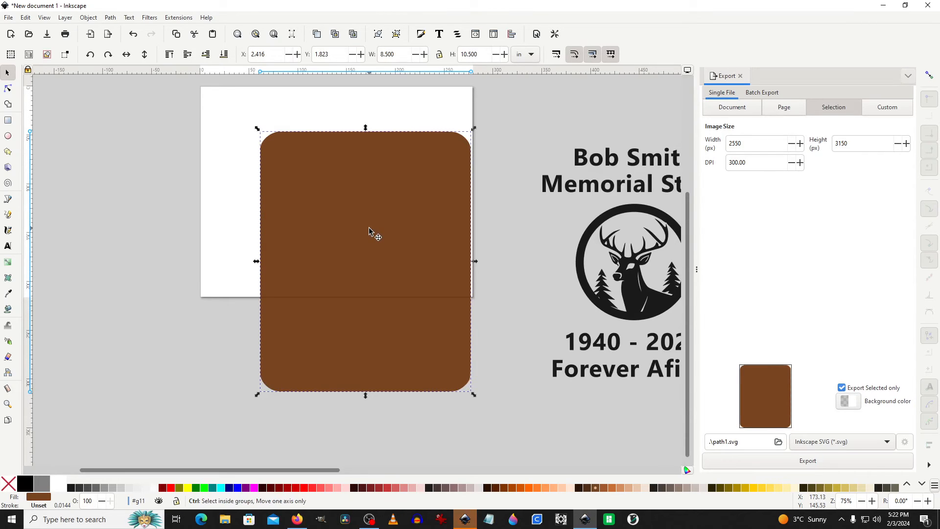
ctrl+click(370, 231)
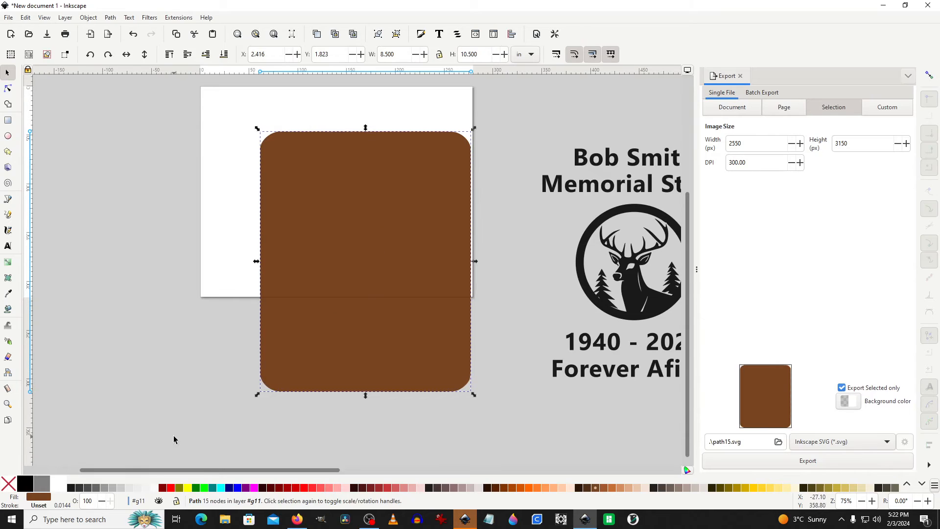
click(171, 488)
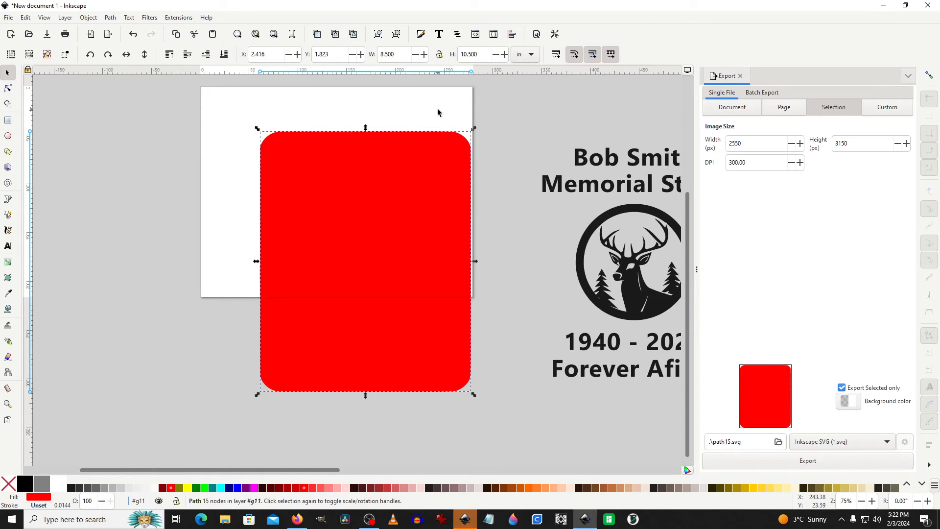
drag(409, 181, 399, 255)
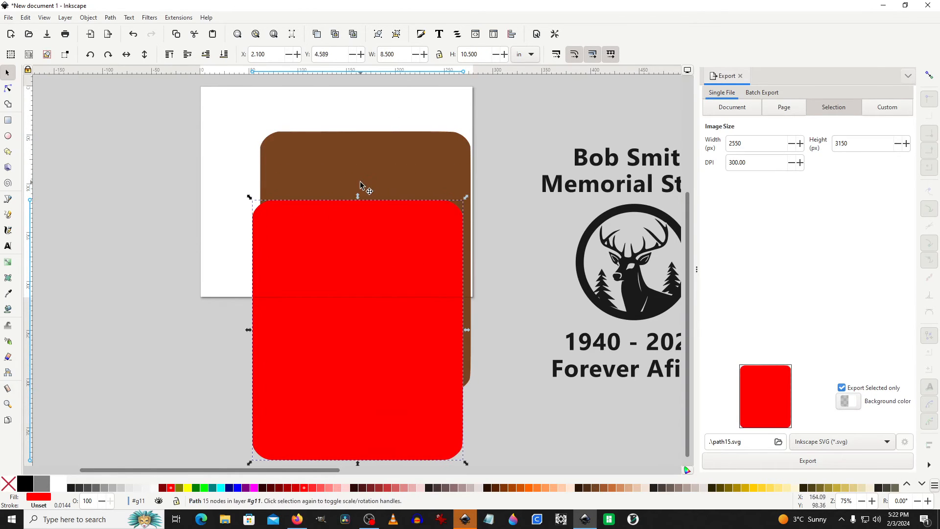
key(ctrl+z)
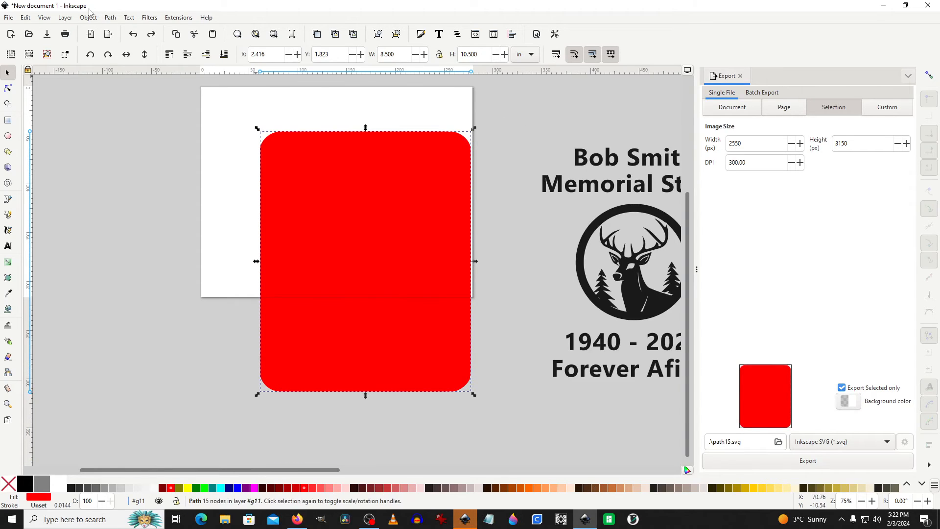
Step: Apply an Offset path effect to the red copy and shrink it inward by about 5 mm to leave a brown border
click(110, 18)
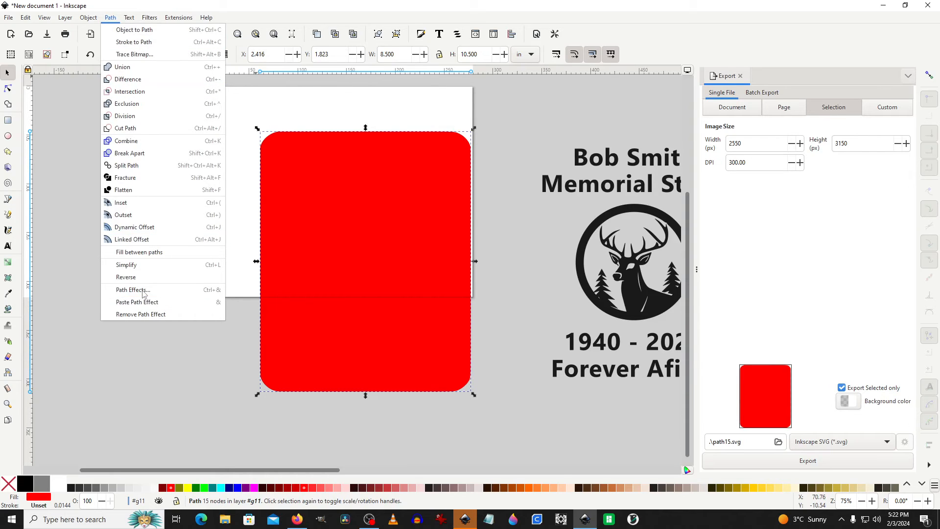
click(144, 292)
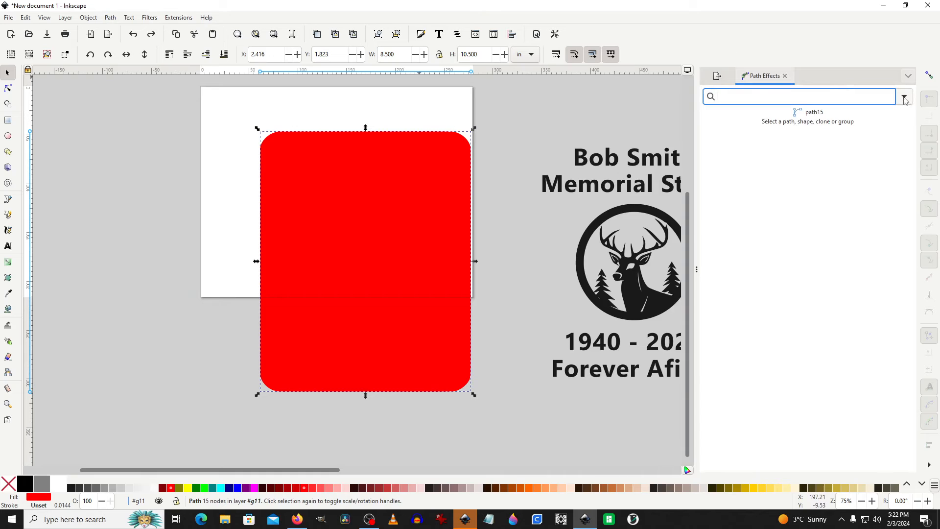
click(905, 96)
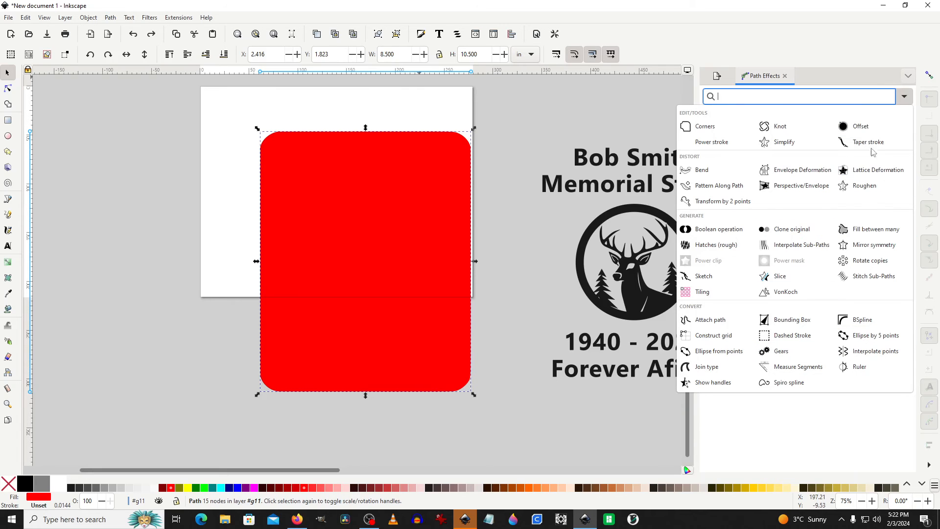
click(862, 129)
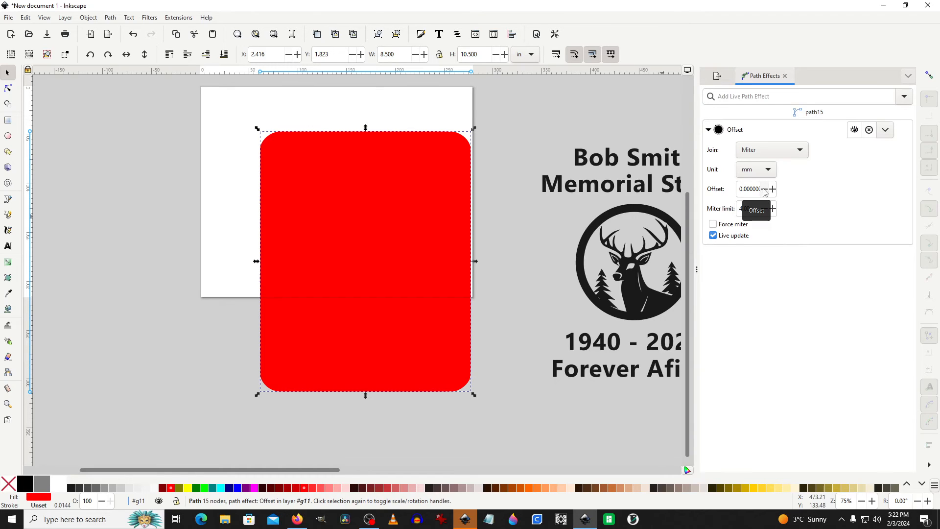
click(765, 190)
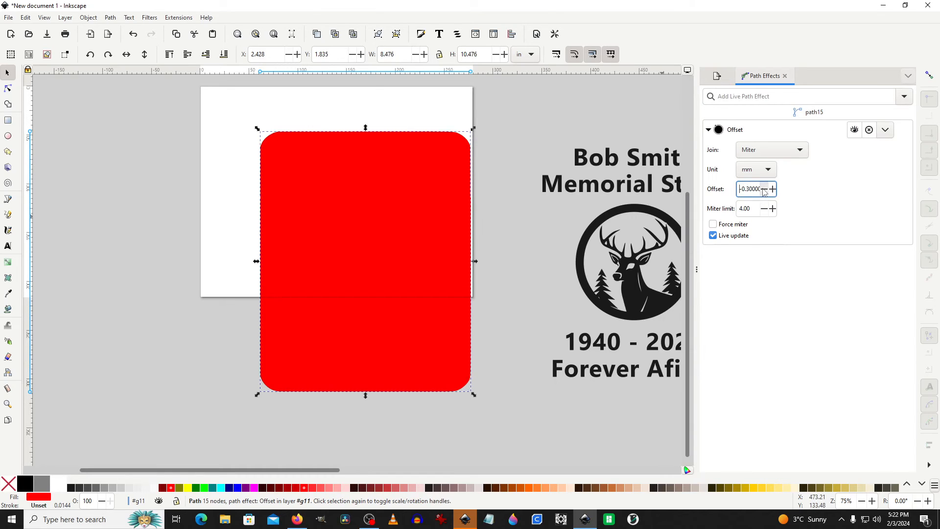
click(765, 190)
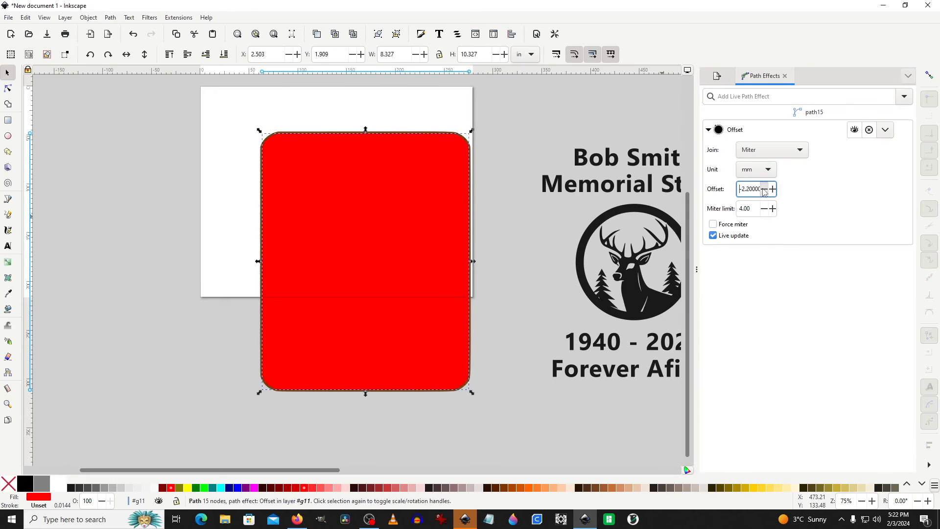
click(765, 191)
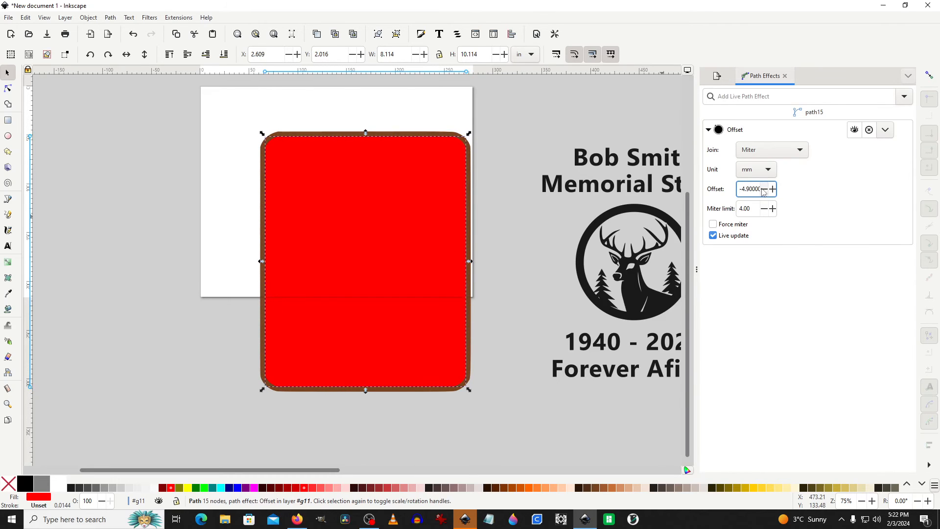
click(765, 190)
click(509, 237)
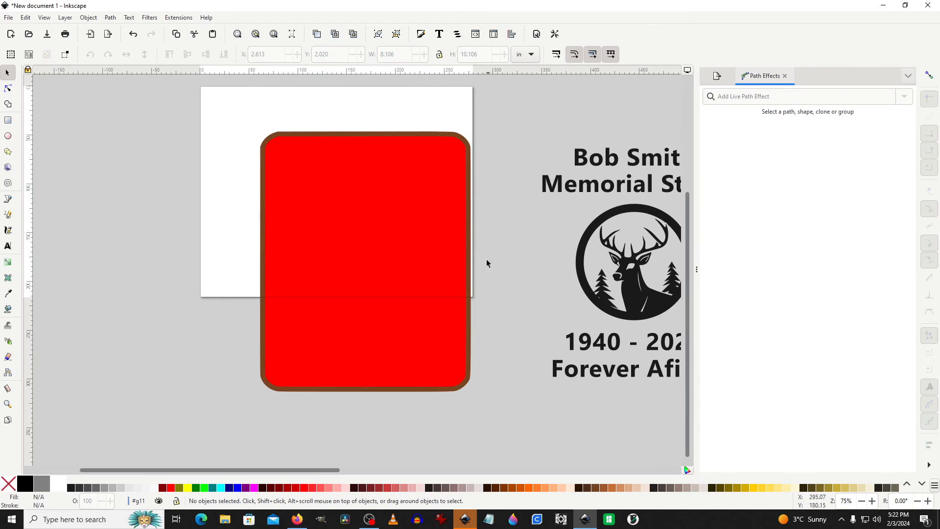
Step: Group the red inset shape with the brown plate behind it and keep the group selected
drag(213, 103, 514, 457)
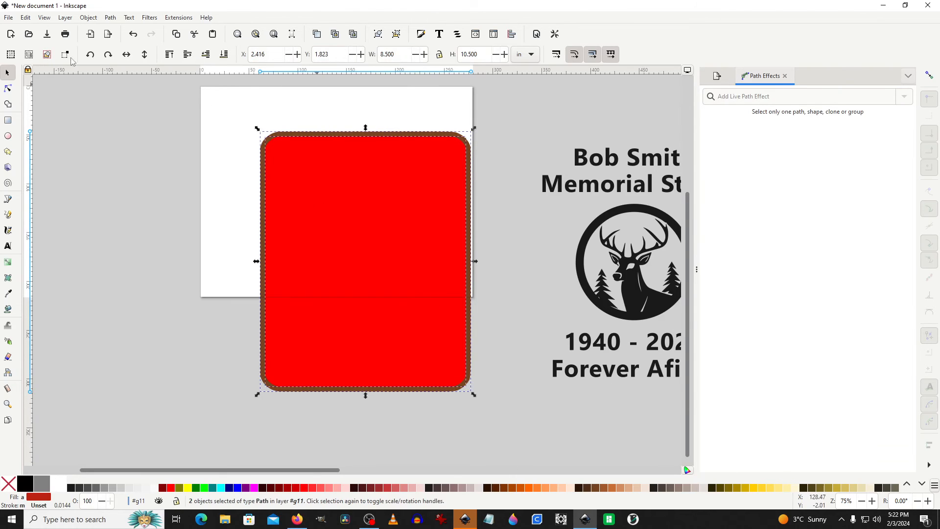
click(83, 21)
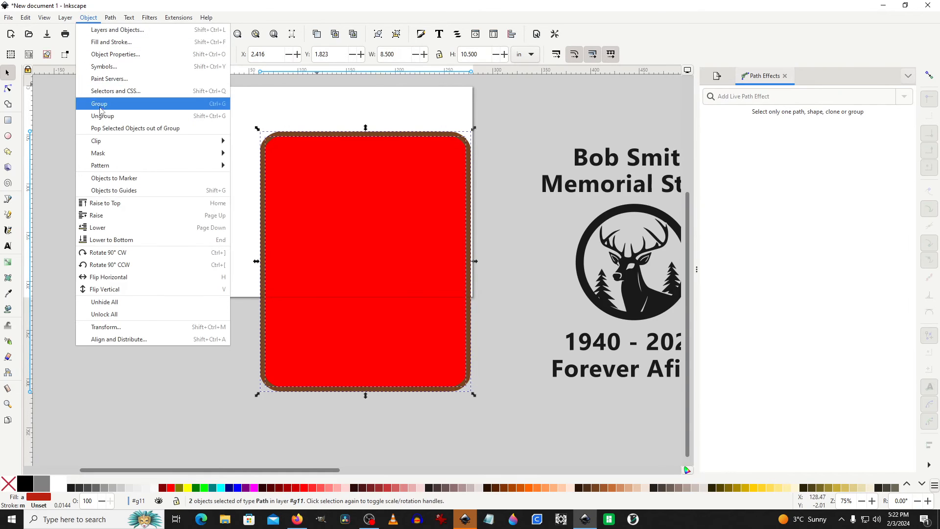
click(101, 104)
click(166, 114)
drag(166, 113, 512, 461)
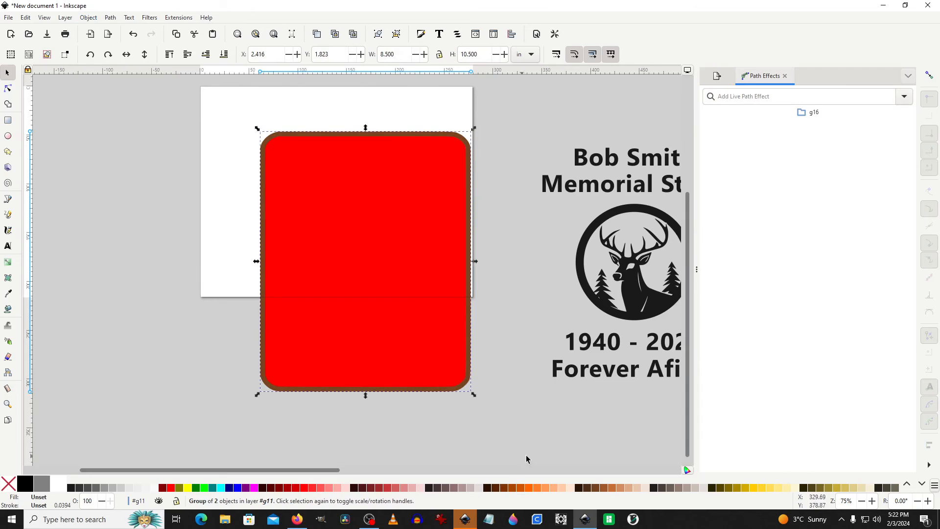
Step: Export the grouped plate and inset as Rim.svg in the AAAA Sign folder
click(718, 78)
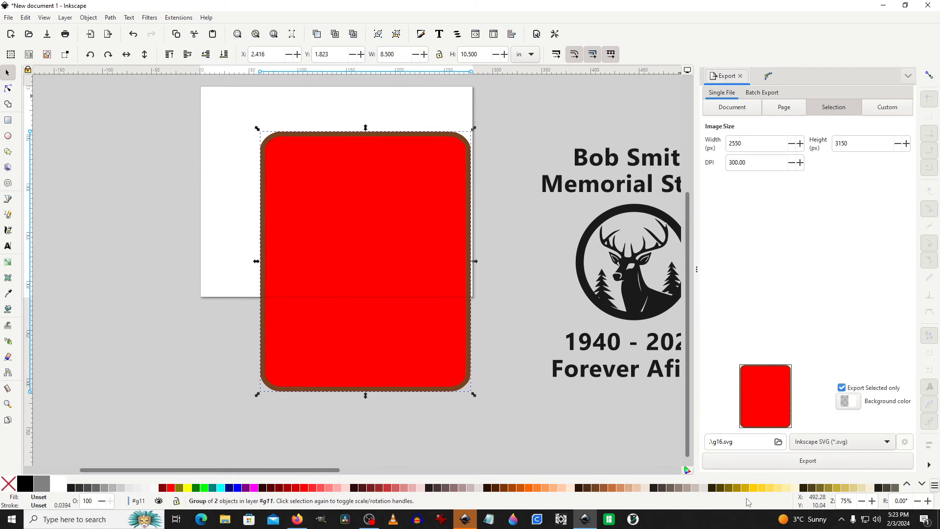
click(778, 442)
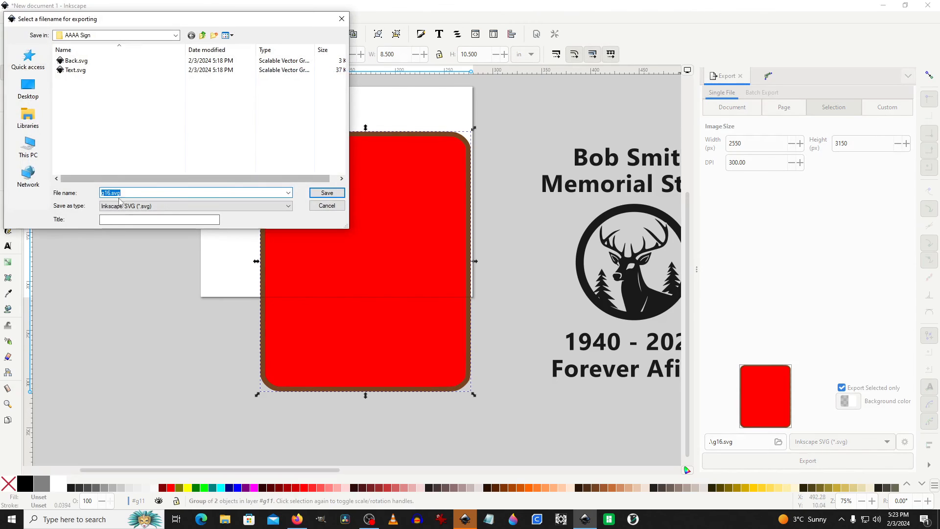
text(Rim)
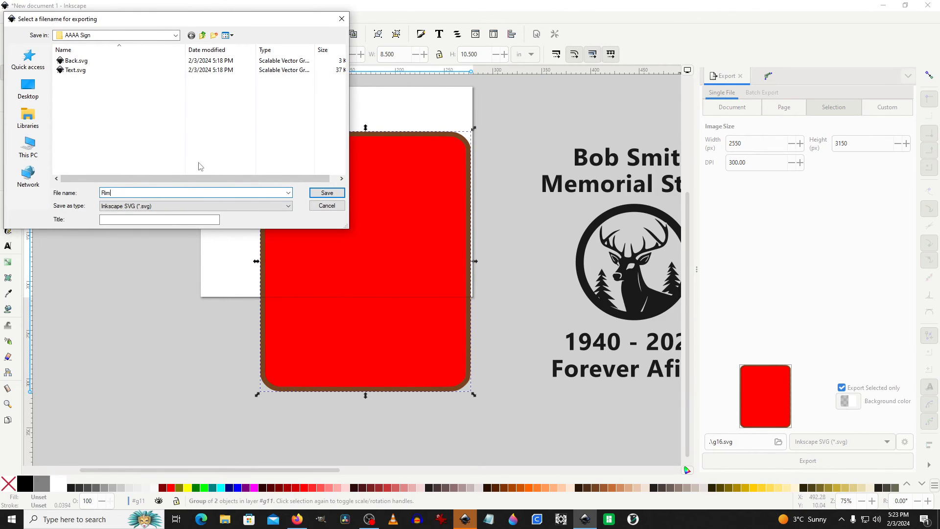
click(328, 193)
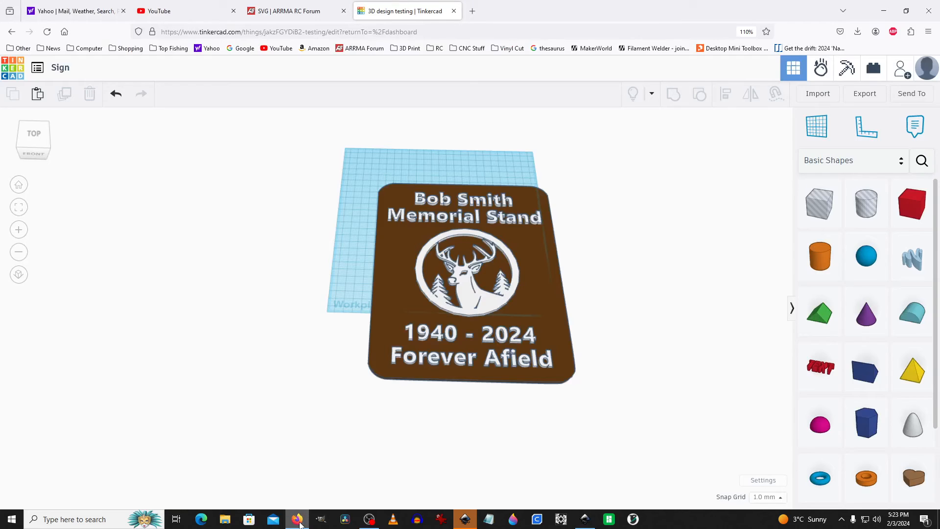
Step: Switch to the Tinkercad sign design and import Rim.svg at 100% scale, centered on the artboard
click(300, 523)
click(815, 96)
click(496, 279)
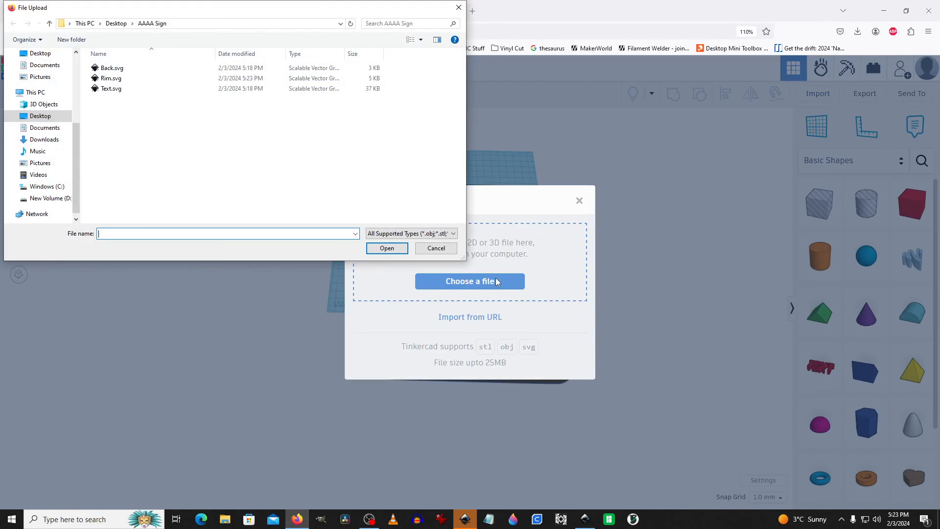
click(102, 79)
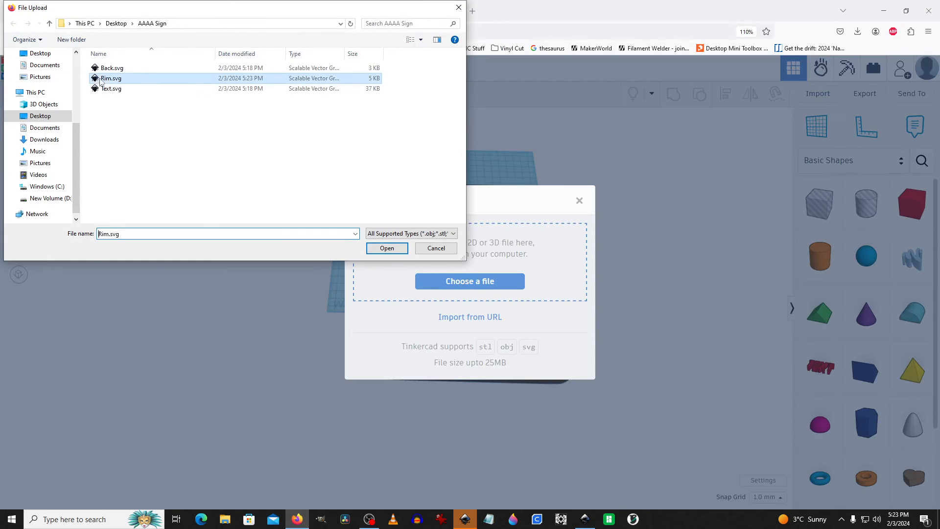
click(387, 249)
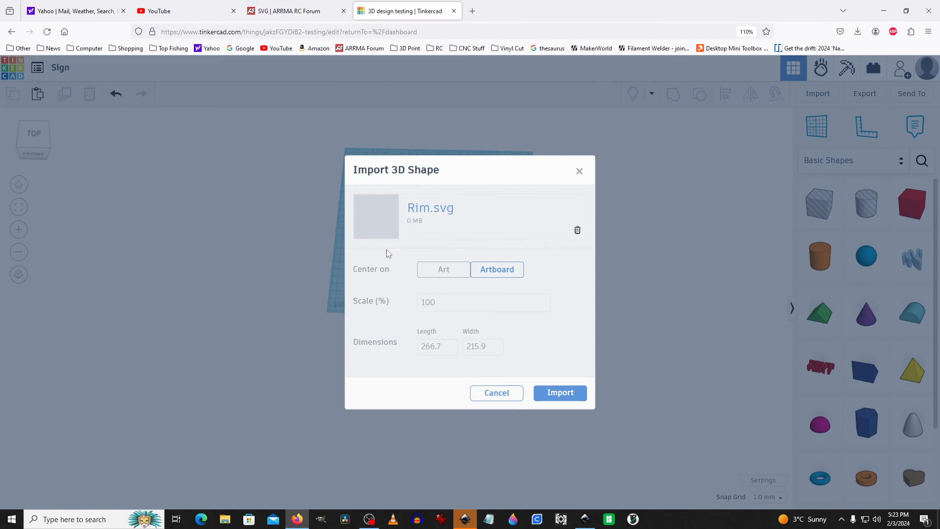
click(558, 397)
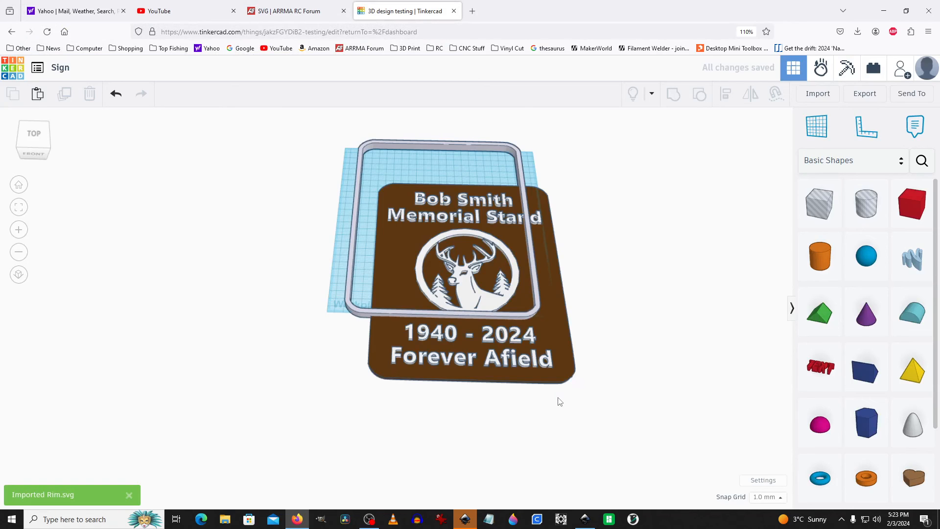
Step: Align the imported rim with the brown backing plate, centering them on each other in both length and width
right_drag(568, 398, 560, 374)
scroll(574, 398, up, 2)
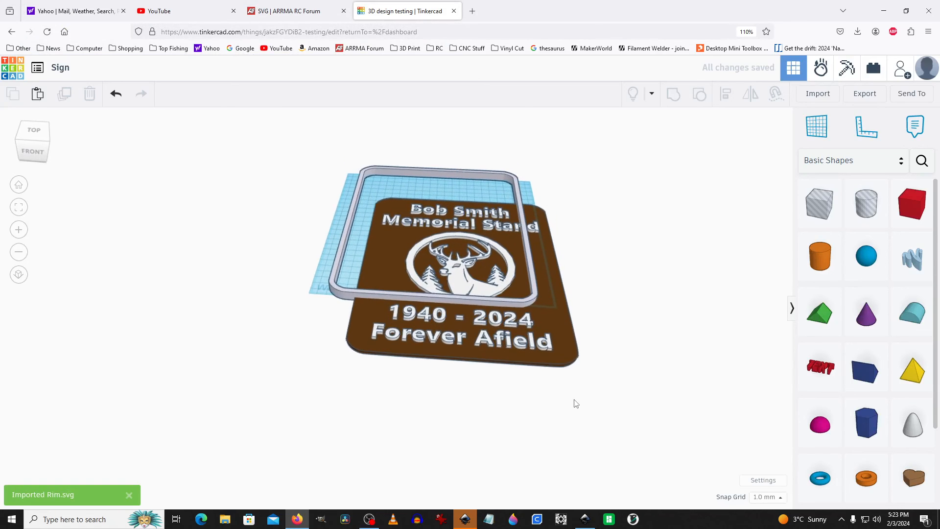
click(530, 277)
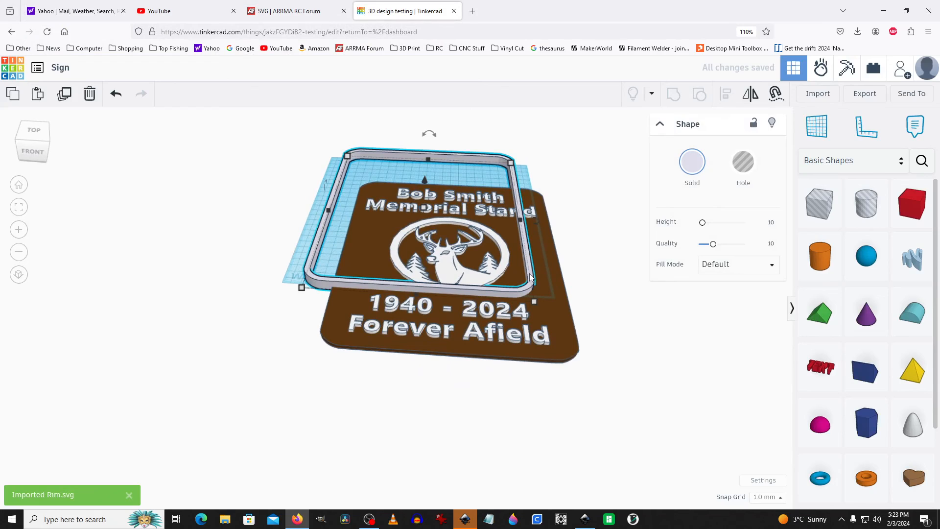
shift+click(564, 361)
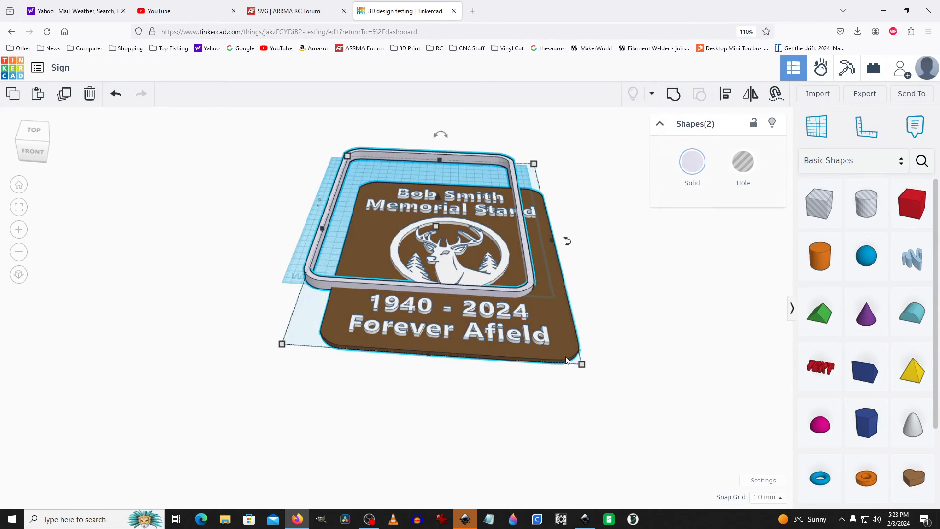
click(725, 97)
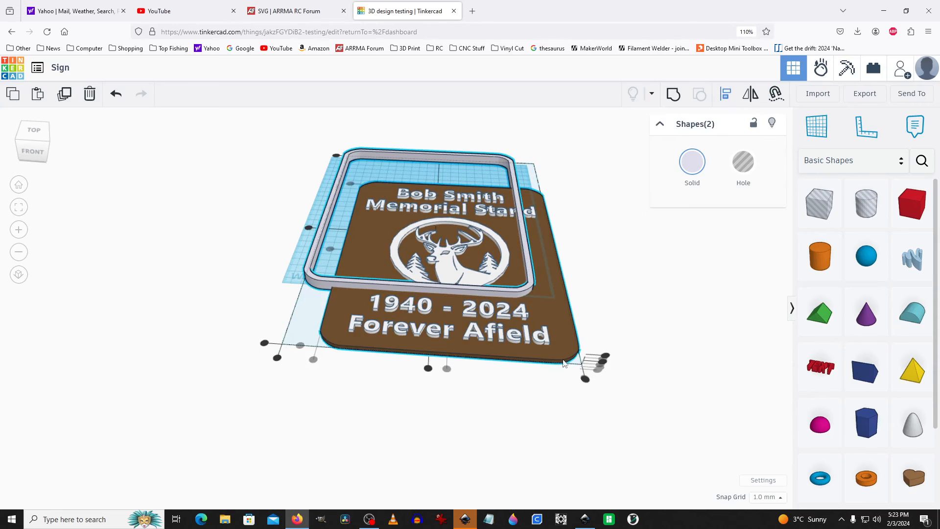
click(447, 369)
click(330, 250)
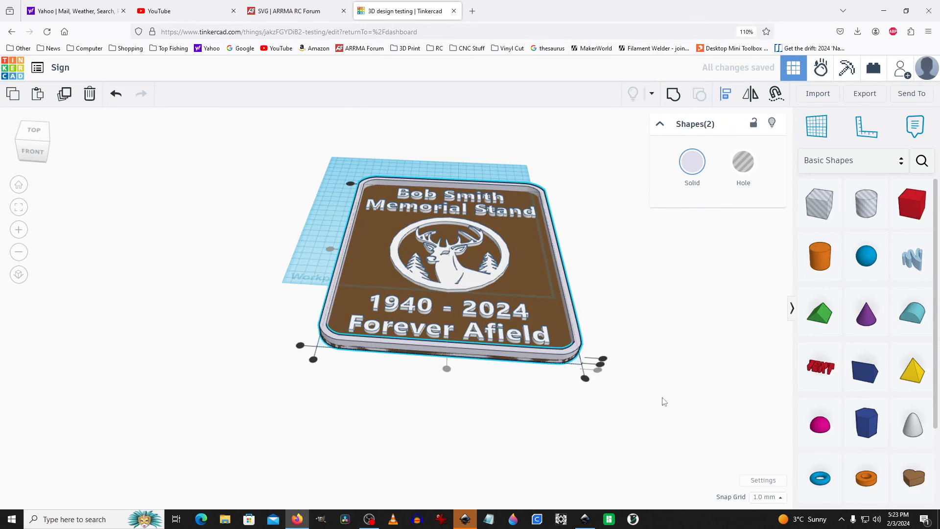
click(496, 432)
Step: Raise the rim 3 mm off the workplane and set its height to 3 mm
scroll(495, 432, up, 3)
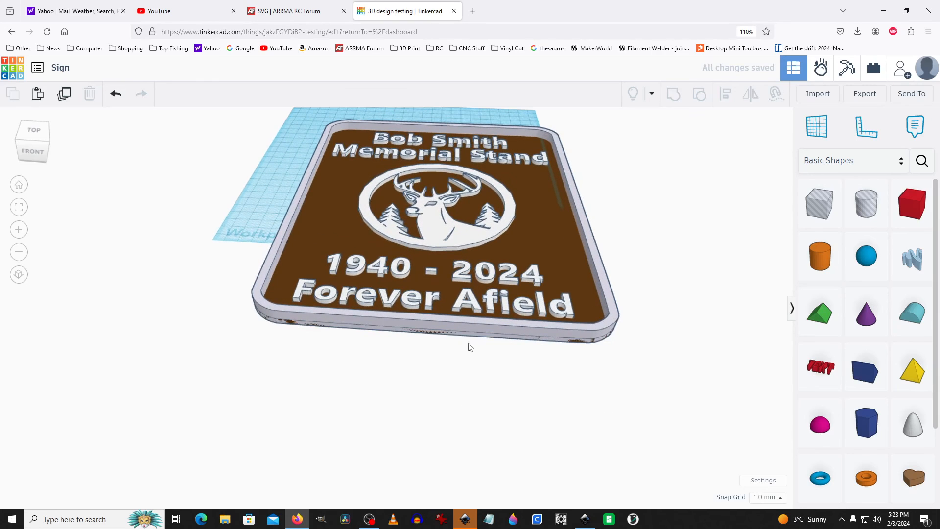
click(486, 322)
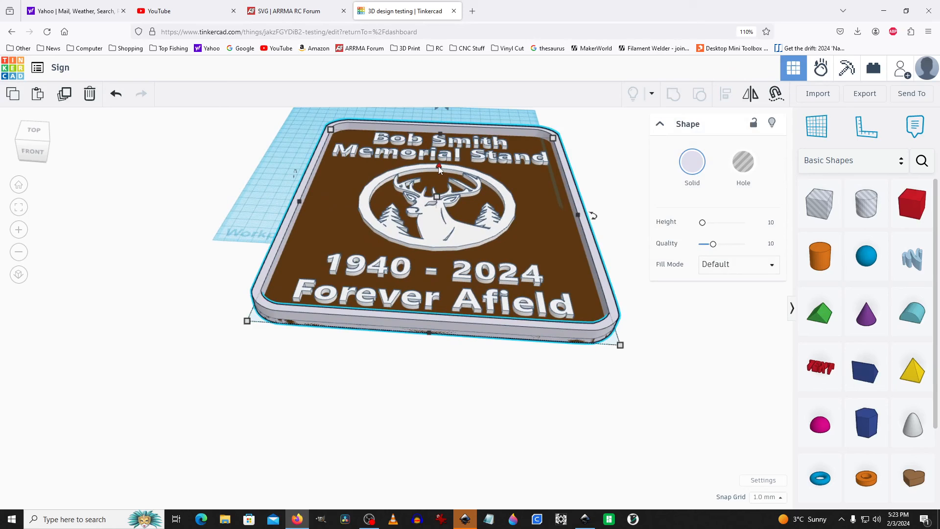
drag(439, 166, 440, 165)
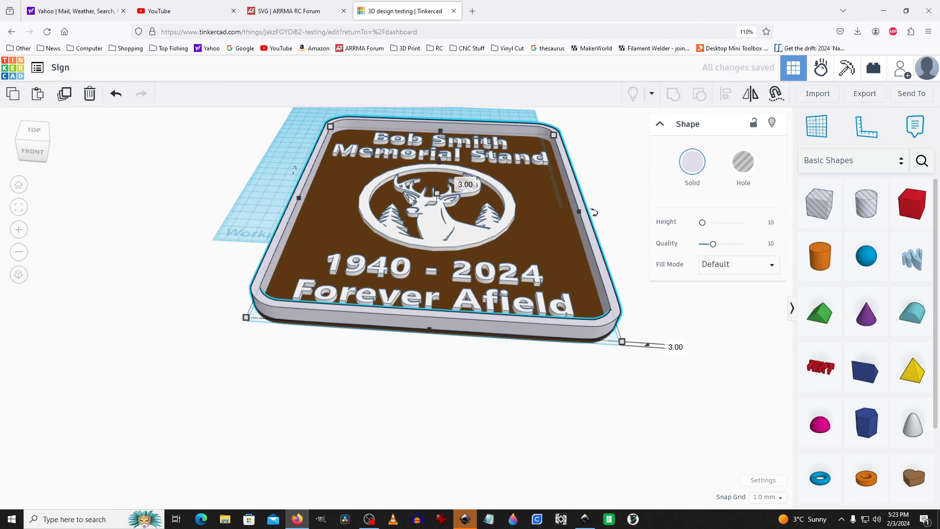
click(436, 194)
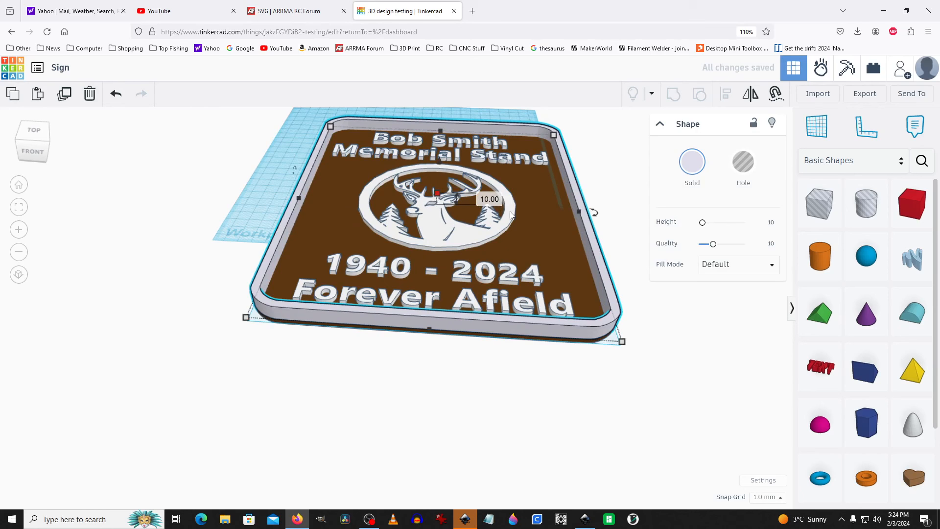
click(490, 201)
text(3)
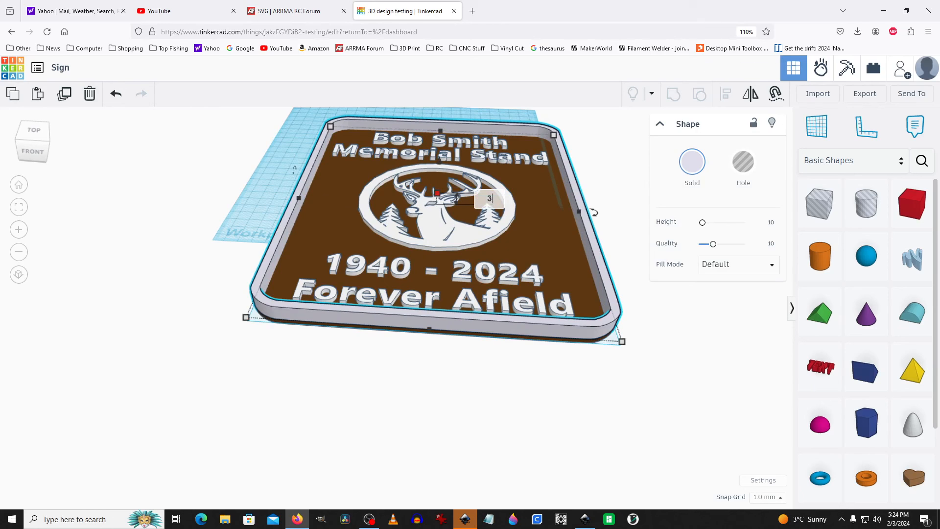
key(Return)
click(398, 470)
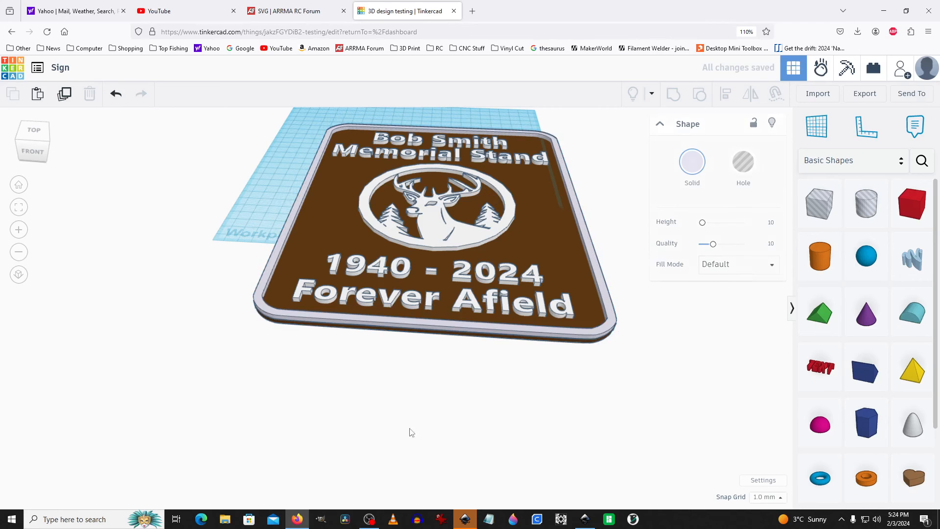
Step: Select all three sign shapes, including the rim, and export only the selected shapes as an STL file
scroll(425, 392, down, 2)
right_drag(423, 391, 427, 401)
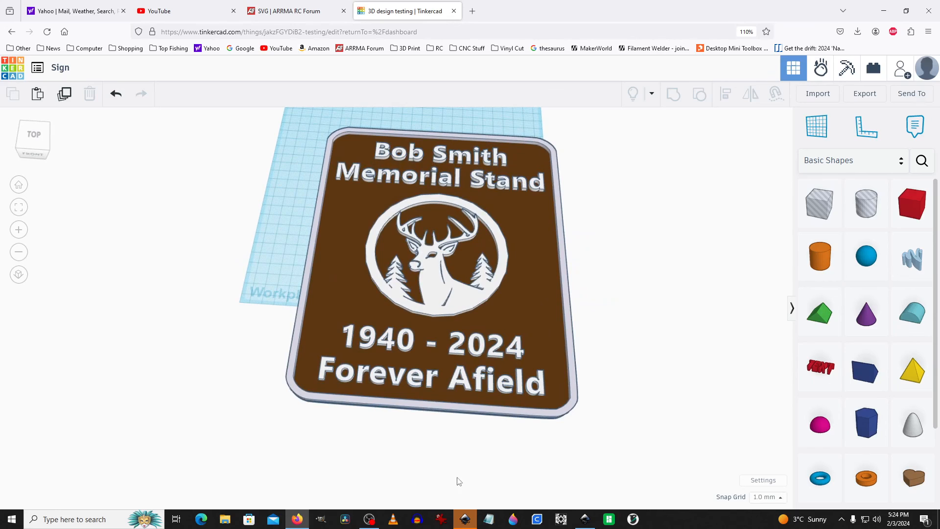
right_drag(455, 480, 473, 479)
drag(263, 111, 662, 460)
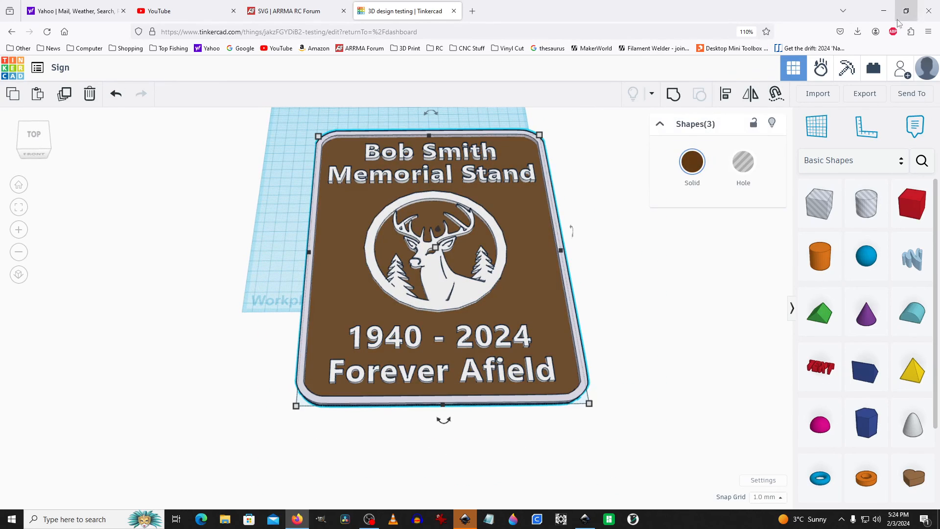
click(870, 96)
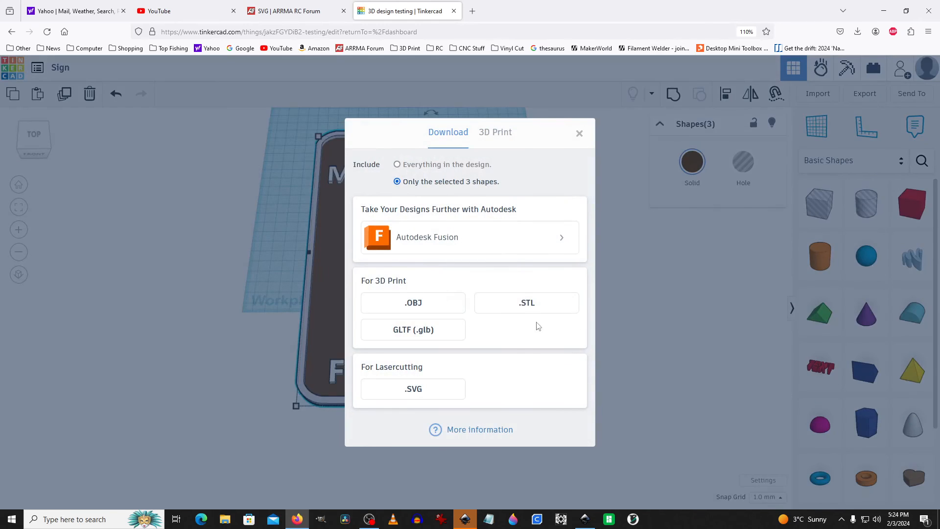
click(533, 306)
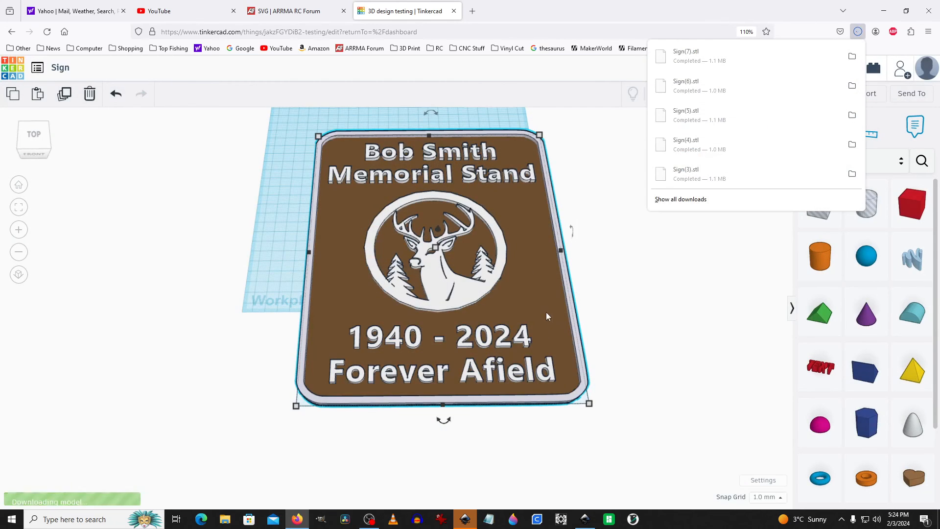
click(710, 371)
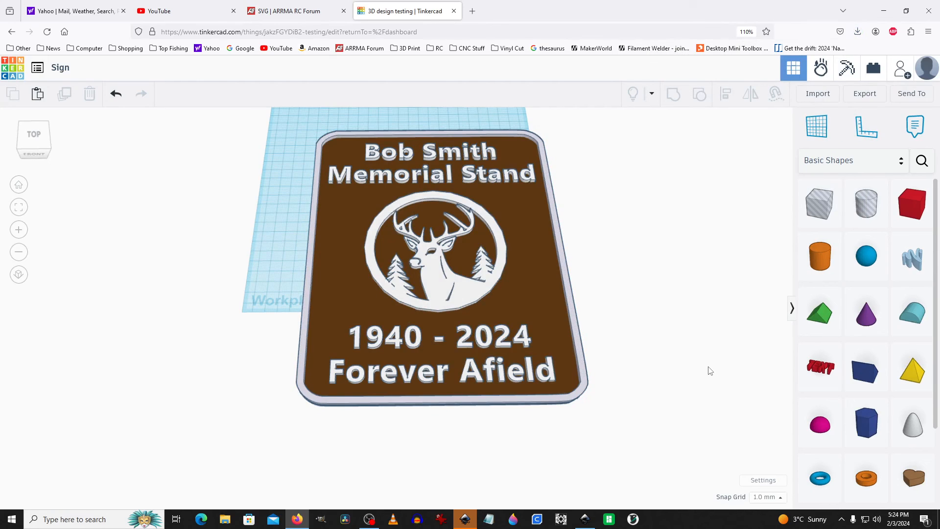